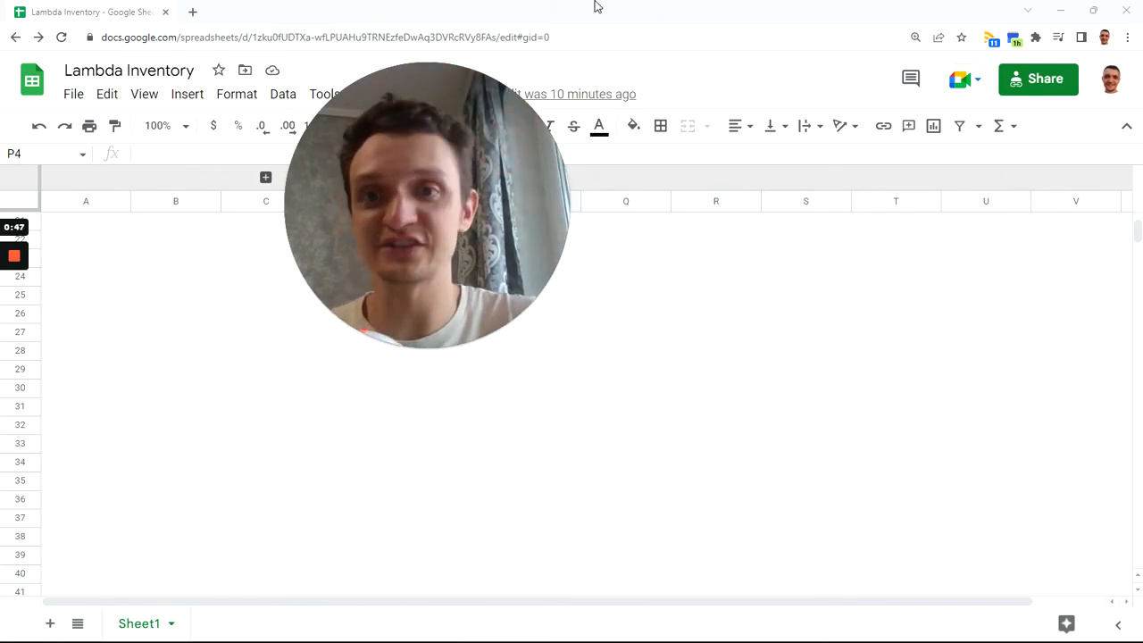
Review the Item, Operation and Quantity headings of the data table and the Balance formula in O4
mouse_move(2, 309)
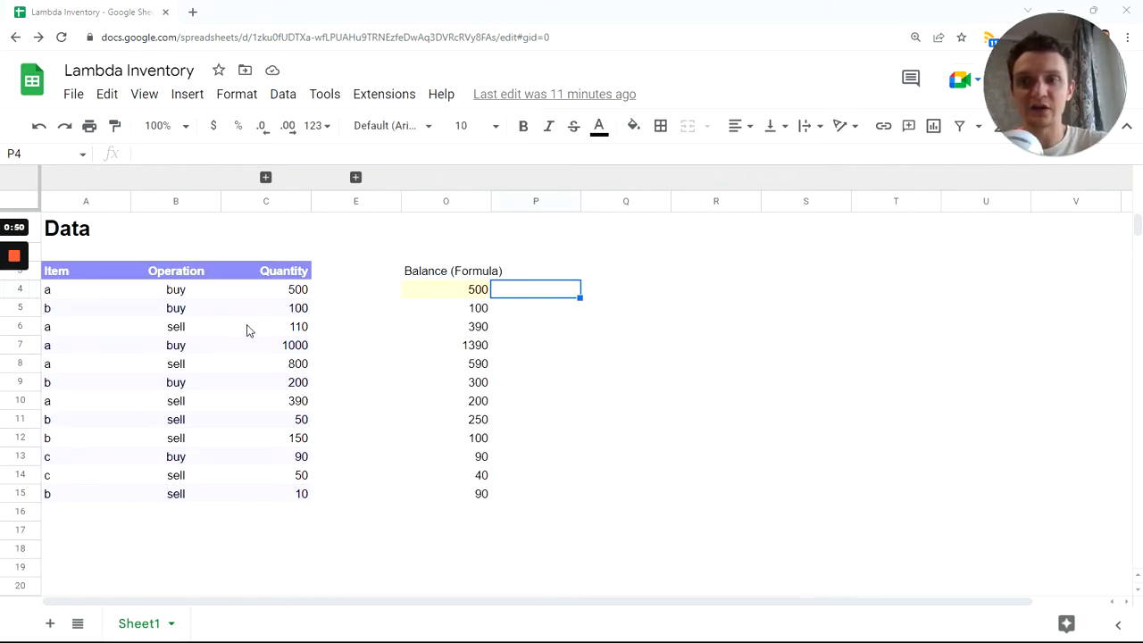
left_click(98, 280)
left_click(182, 278)
left_click(272, 269)
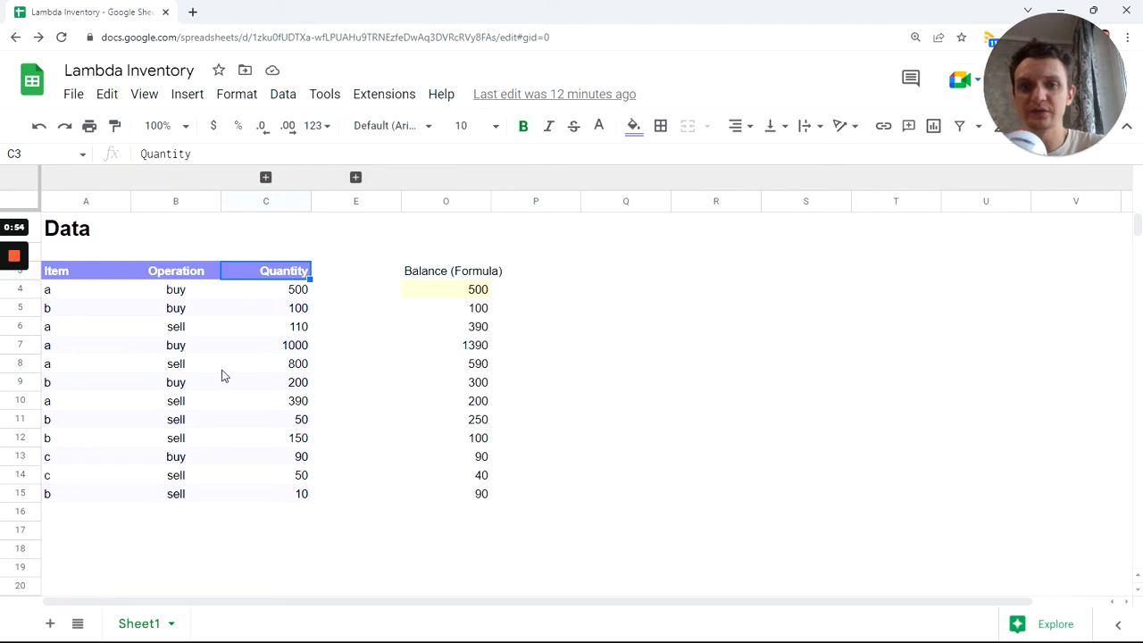
left_click(458, 296)
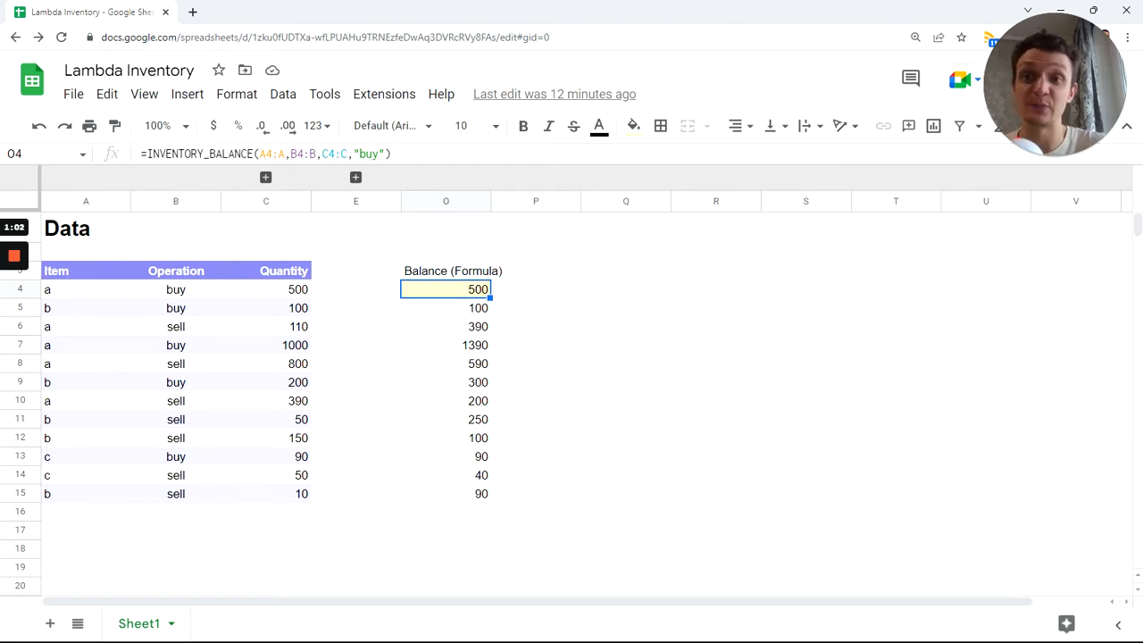
View the spreadsheet's list of named functions and close it again
left_click(284, 94)
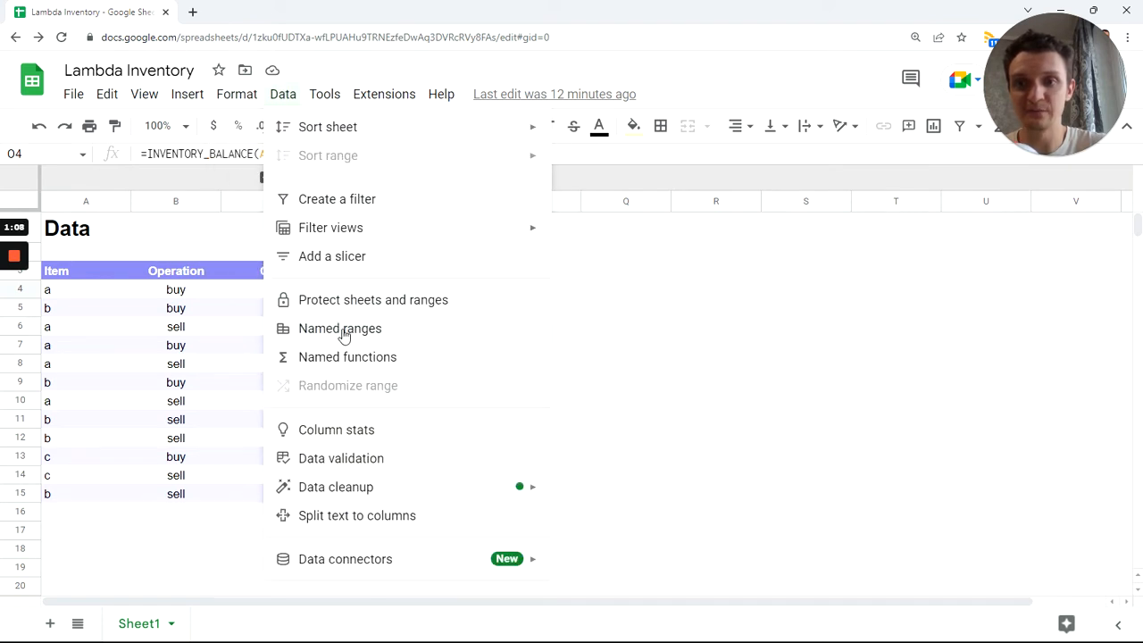
left_click(368, 359)
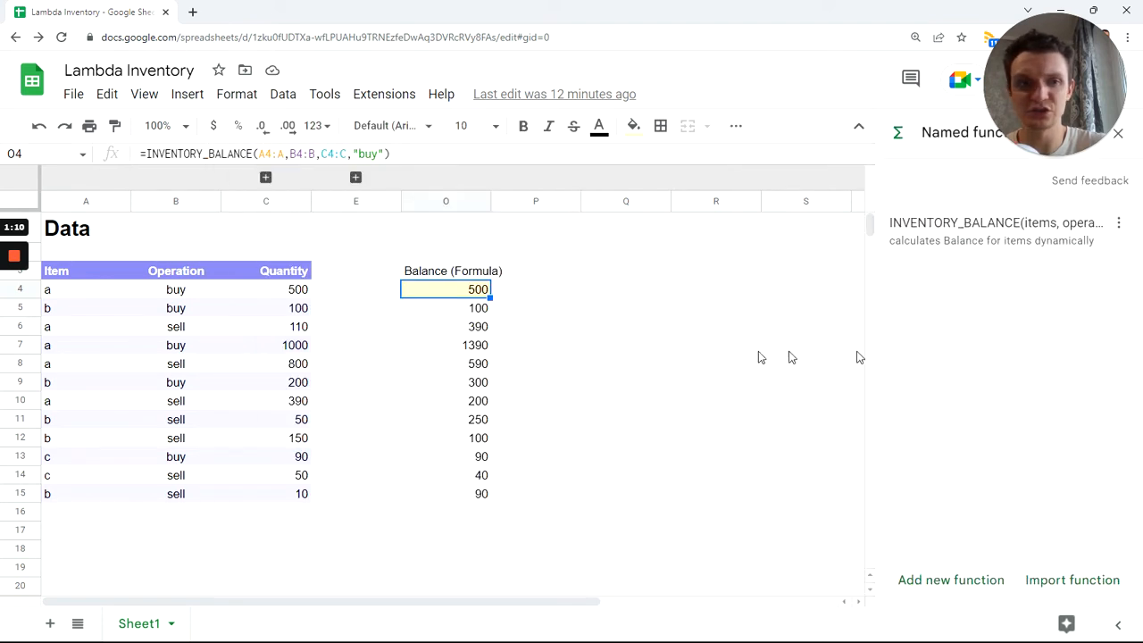
left_click(1121, 137)
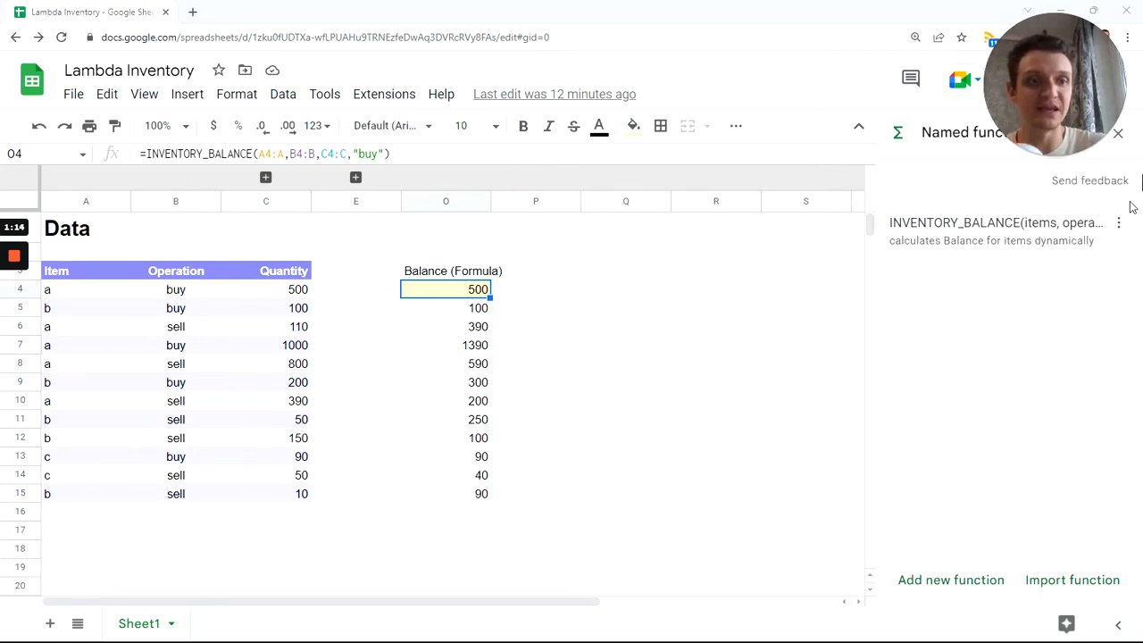
mouse_move(1064, 106)
left_mouse_down()
mouse_move(955, 128)
mouse_move(1081, 112)
left_mouse_up()
left_click(1117, 133)
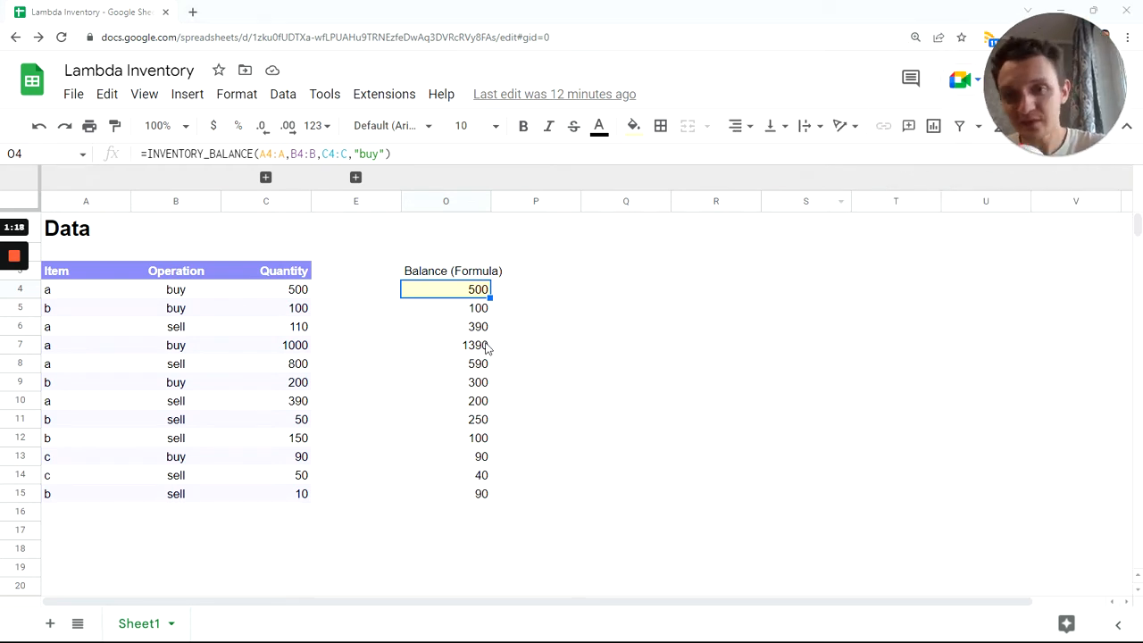
Expand the hidden Price column, examine its values beside the items, and collapse it again
left_click(269, 185)
left_click(269, 180)
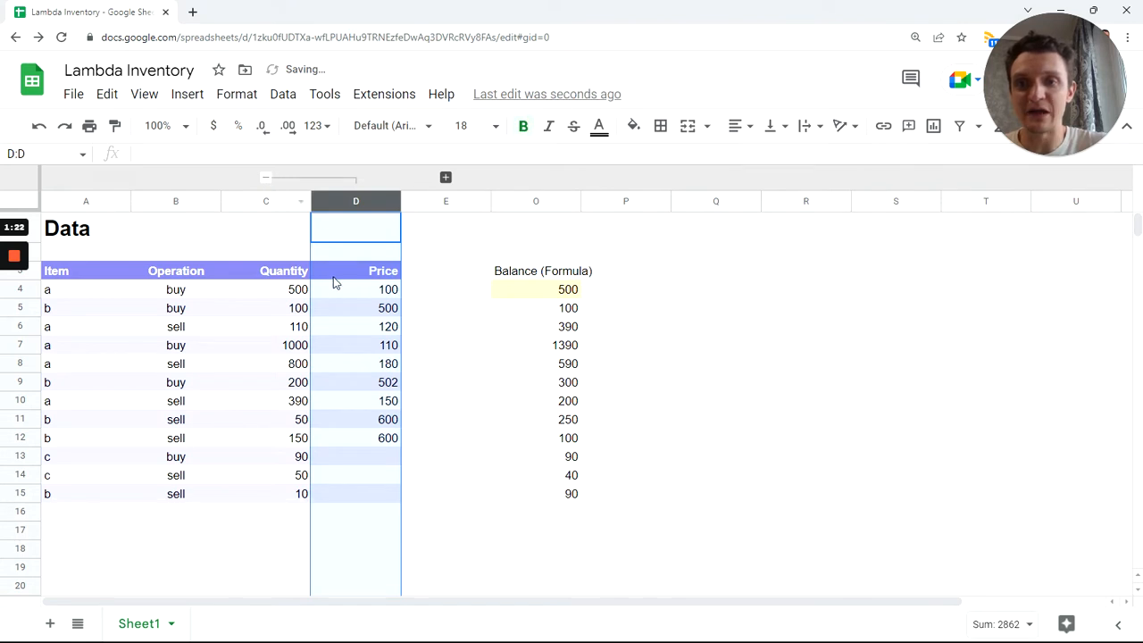
left_click_drag(361, 234, 356, 411)
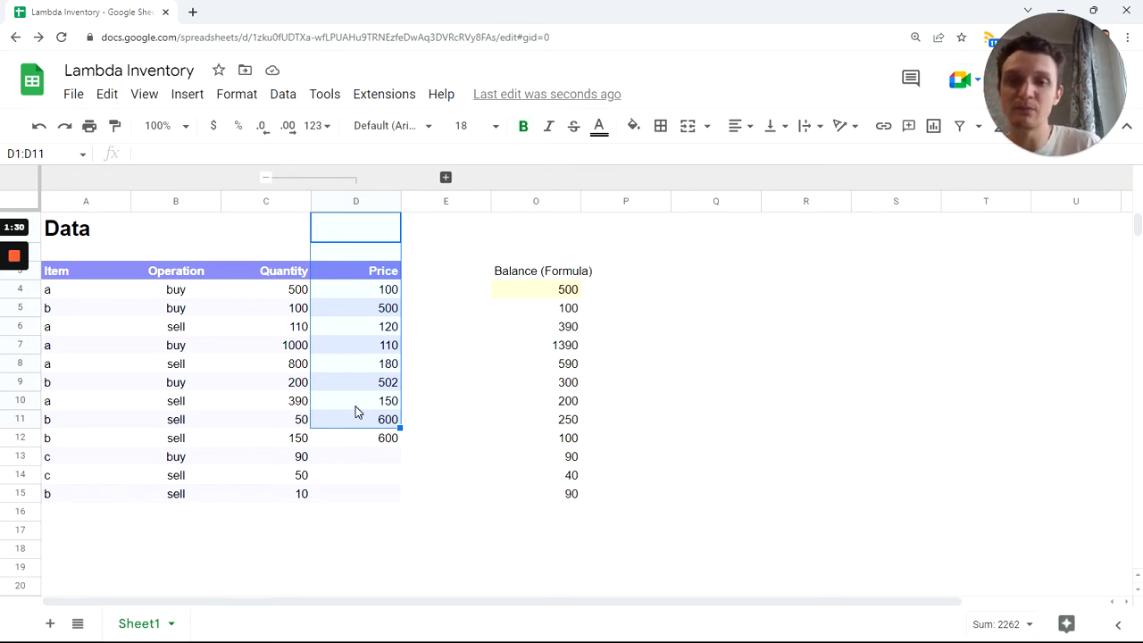
left_click(98, 293)
left_click(367, 296)
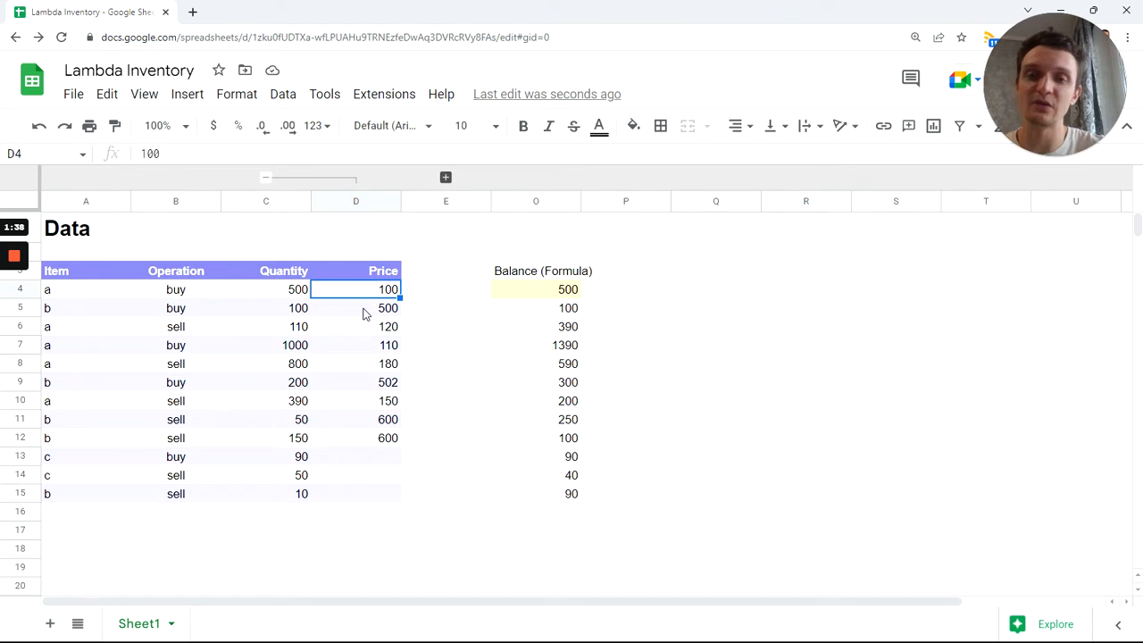
left_click(294, 182)
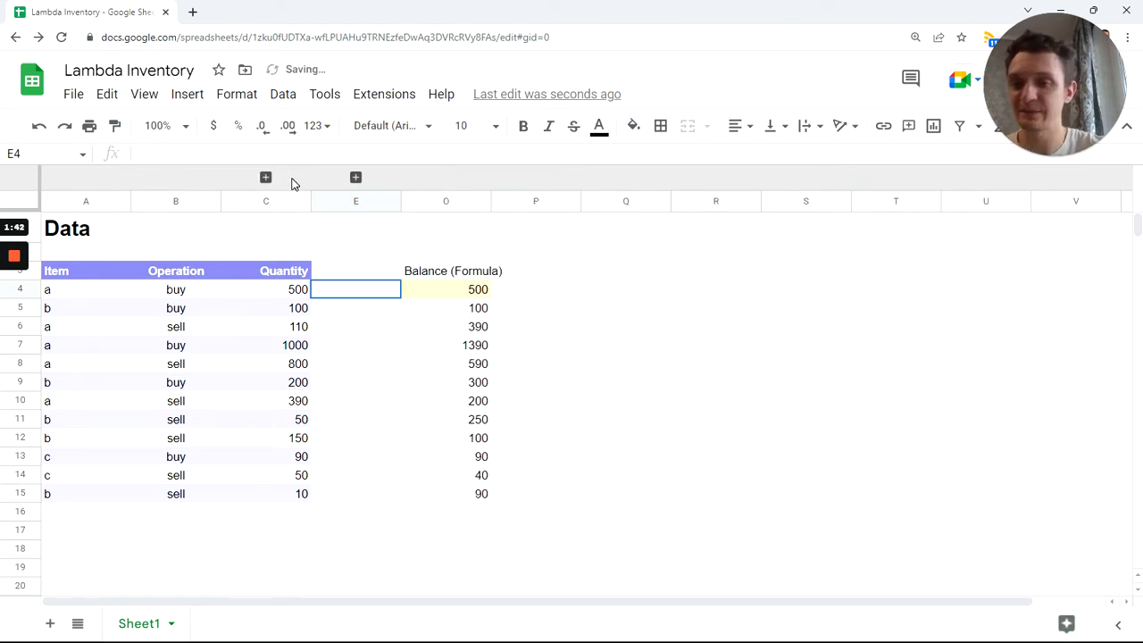
Expand the collapsed column group between E and O and inspect the SCAN formula in F4
left_click(356, 179)
left_click(456, 413)
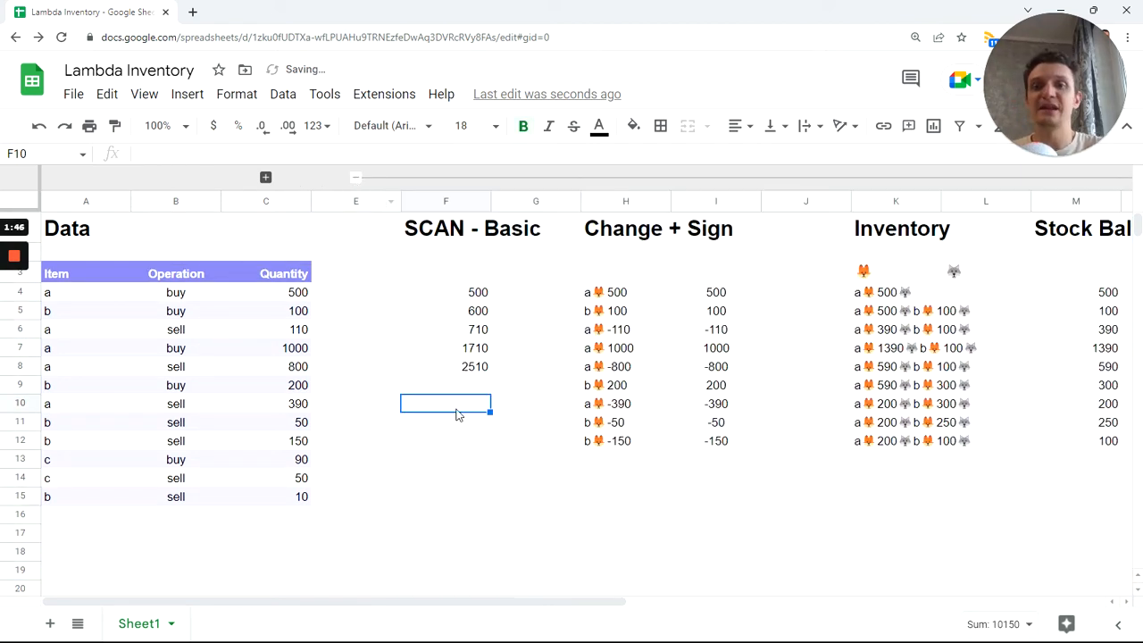
left_click(476, 299)
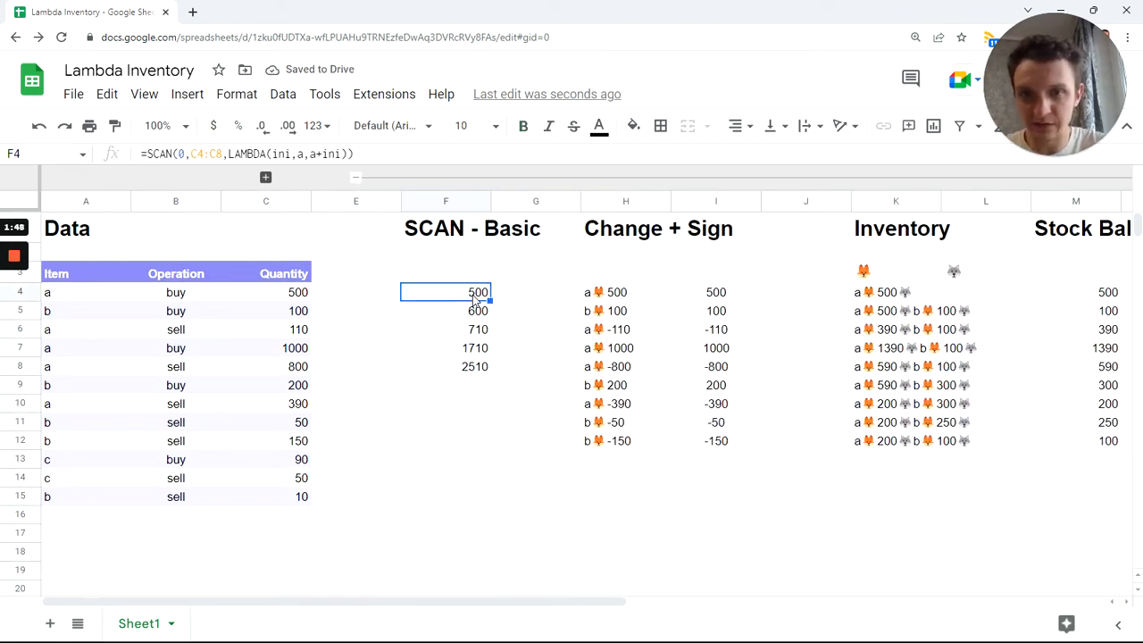
left_click(355, 154)
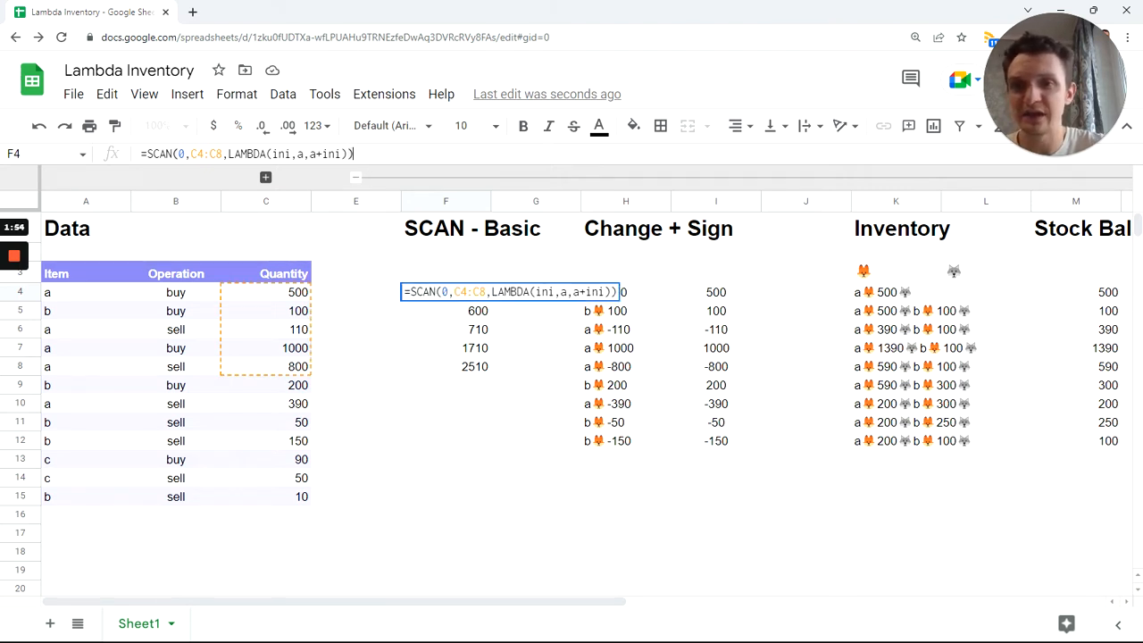
double_click(301, 155)
left_click(309, 155)
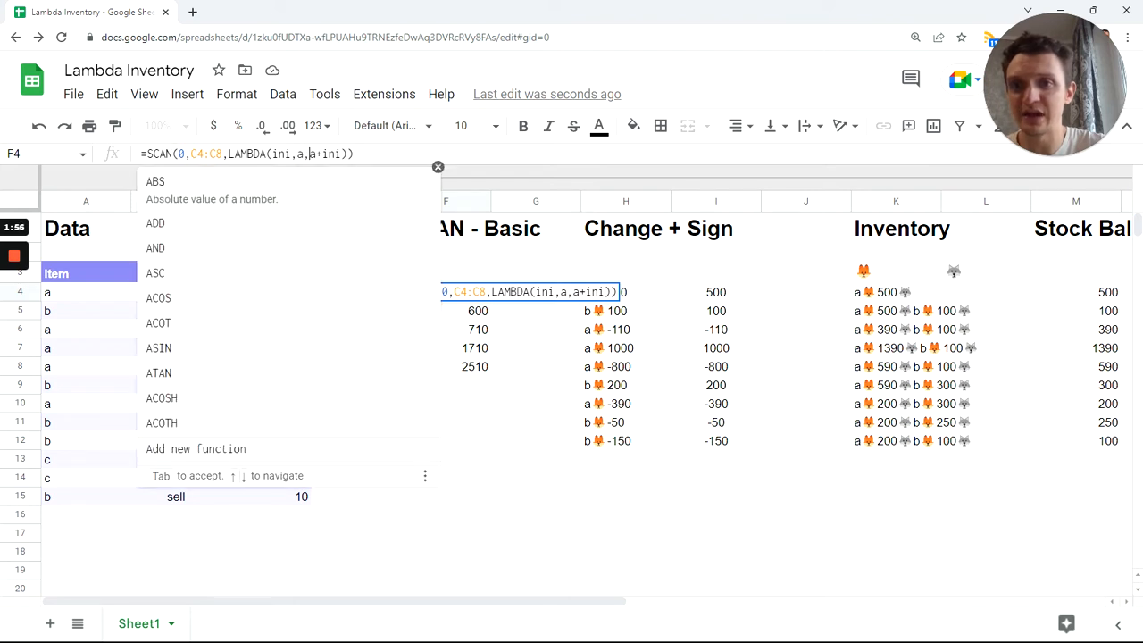
left_click(355, 154)
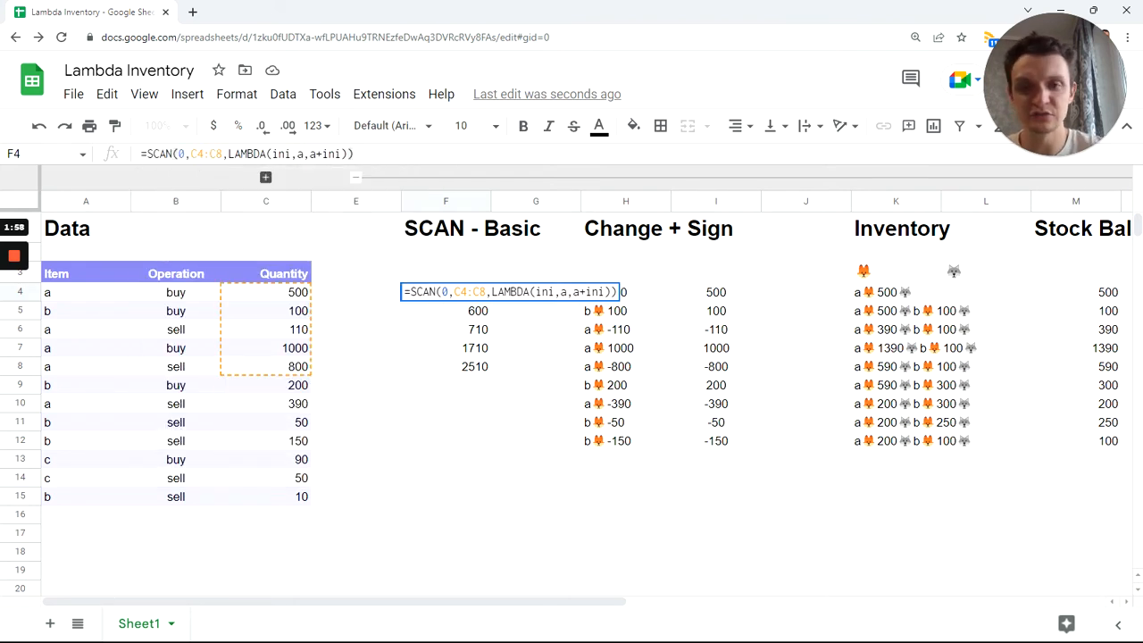
key("Return")
Examine the SCAN running totals in column F against the source quantities in column C
left_click_drag(487, 292, 478, 330)
left_click_drag(469, 449, 469, 446)
left_click(280, 313)
left_click(469, 295)
left_click(468, 314)
left_click(463, 334)
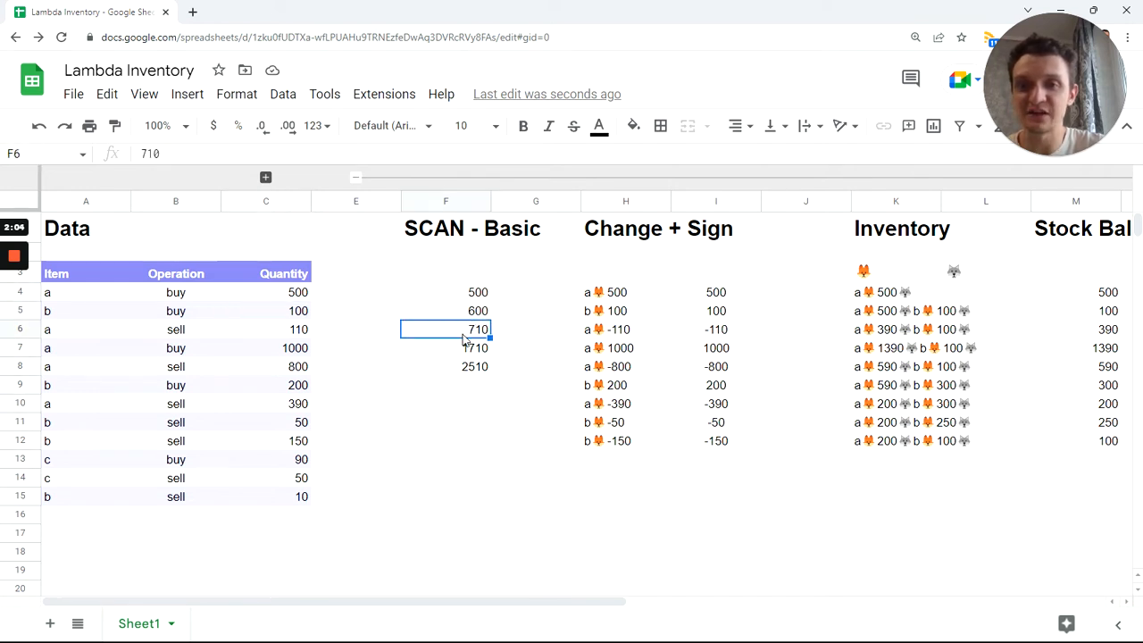
left_click(480, 461)
left_click(473, 295, "shift")
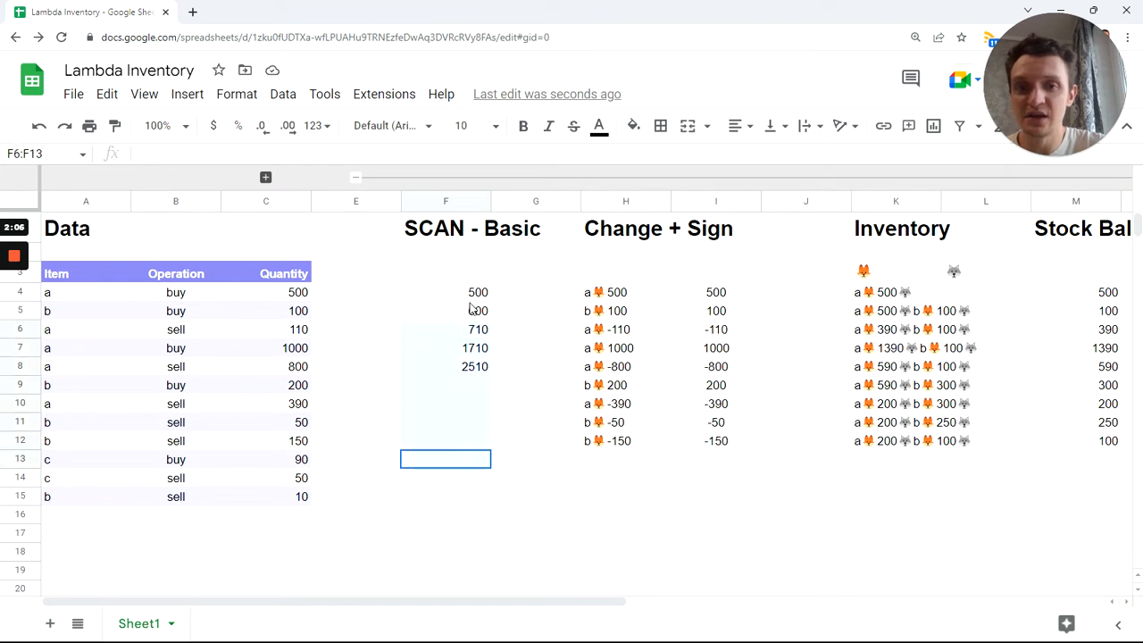
Try the F4 SCAN formula with the open-ended range C4:C, undo that change, and recheck the formula
left_click(474, 295)
left_click_drag(223, 155, 216, 154)
key("BackSpace")
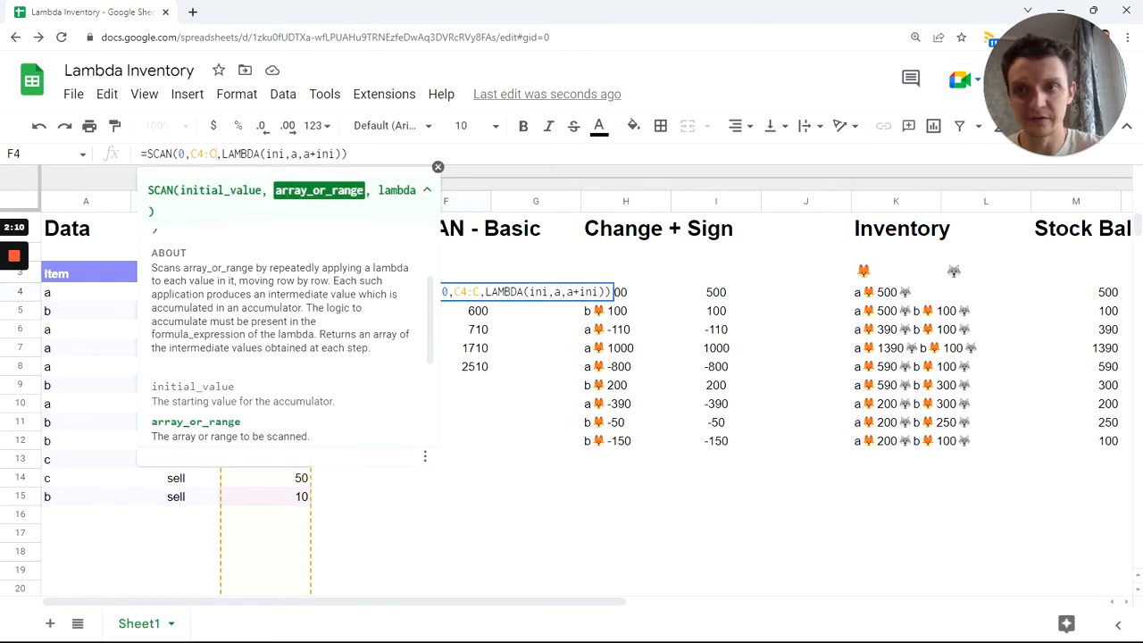
key("Return")
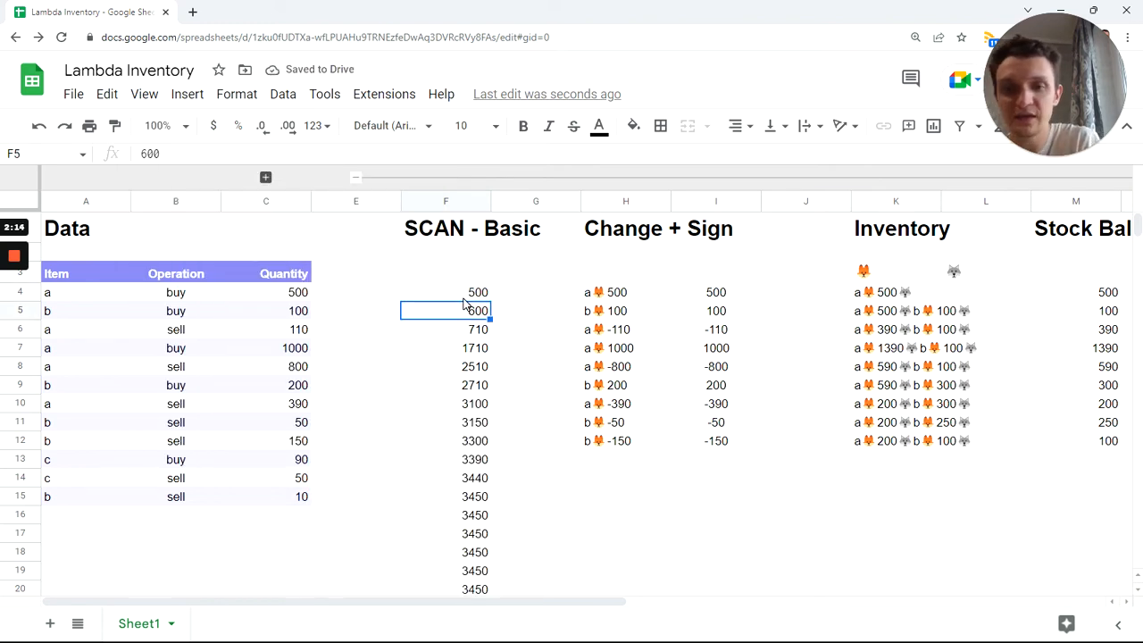
key("ctrl+z")
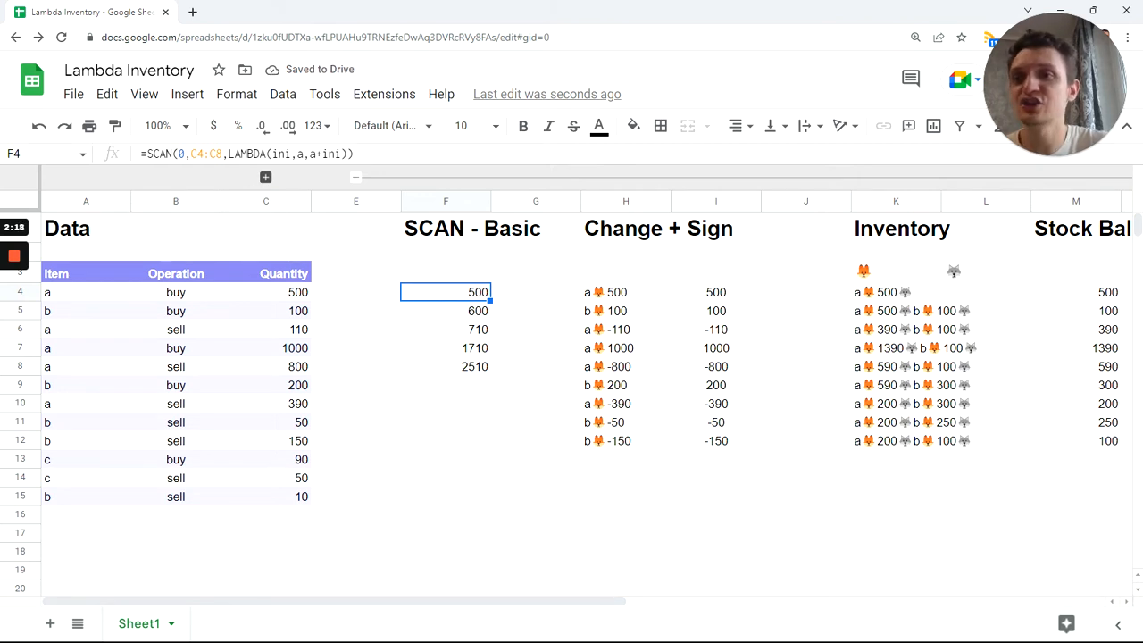
key("shift+End")
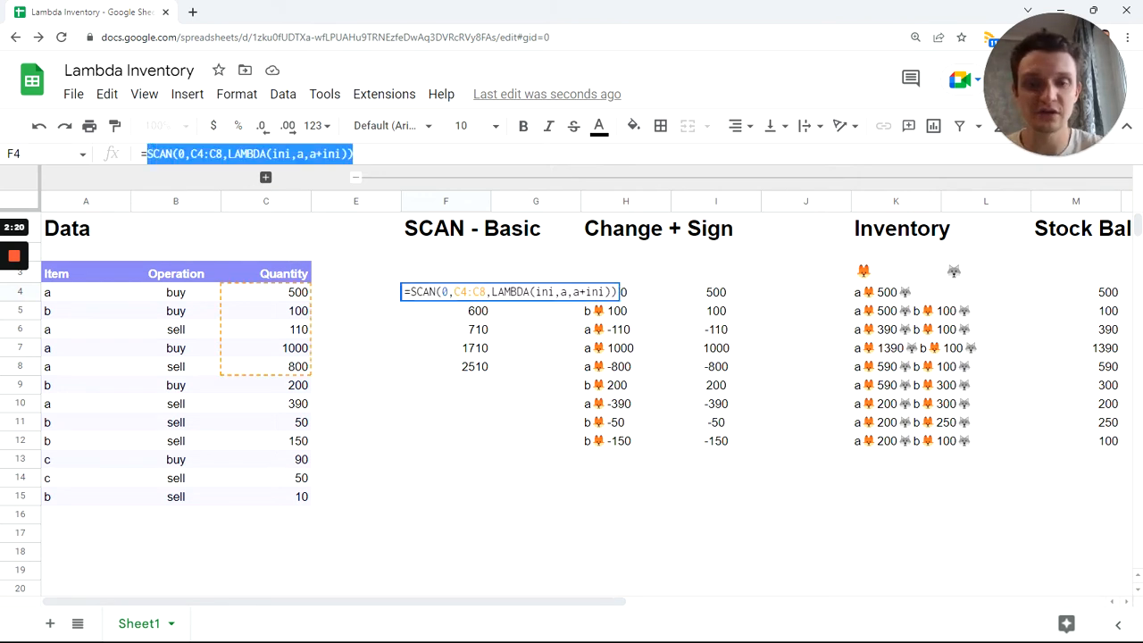
key("Return")
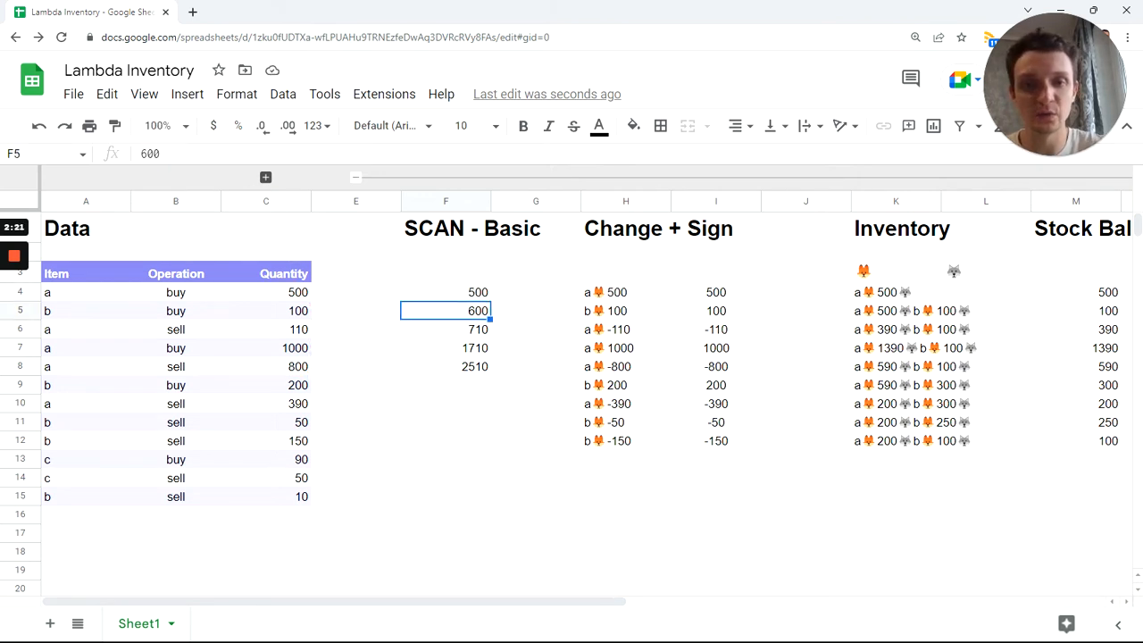
Inspect the LAMBDA formula in H4 with its referenced ranges and compare its signed results with the source quantities
left_click(605, 295)
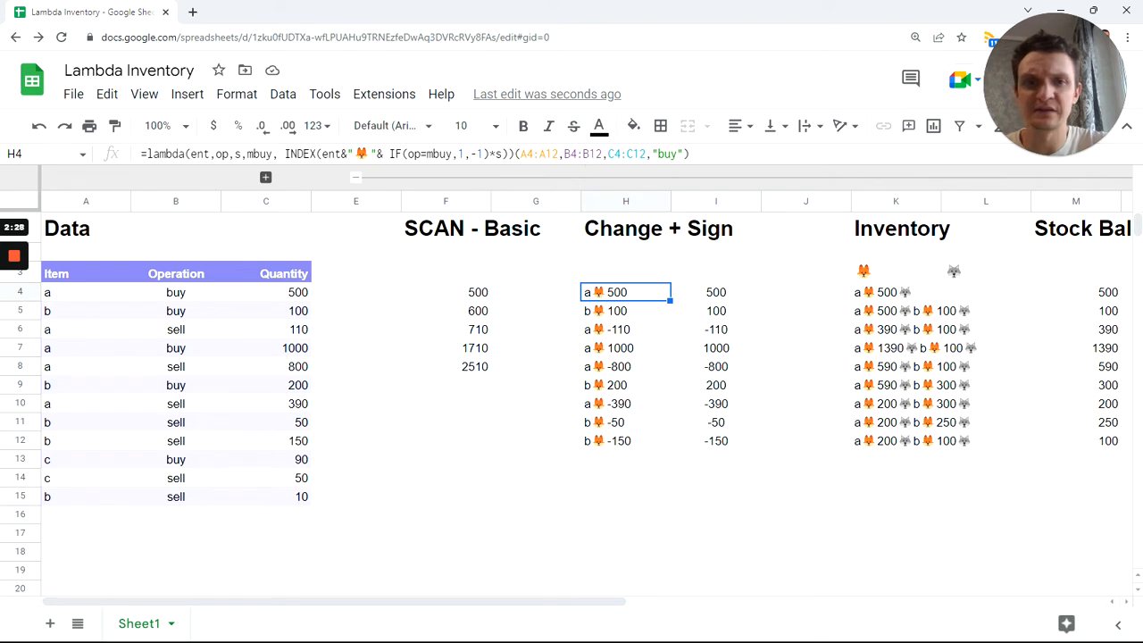
key("F2")
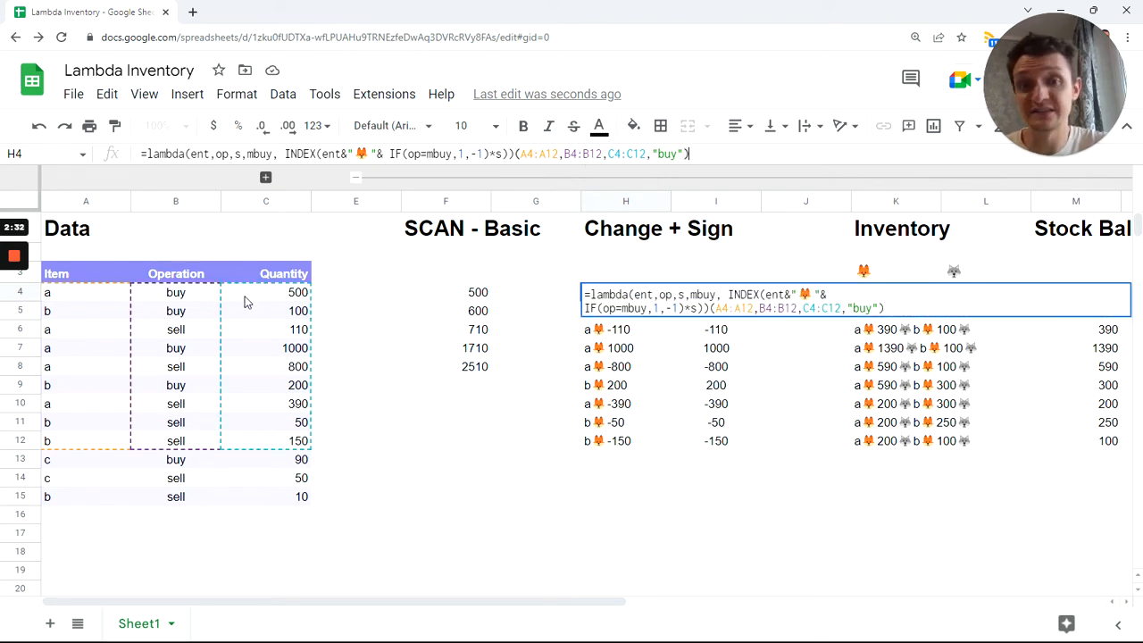
key("Return")
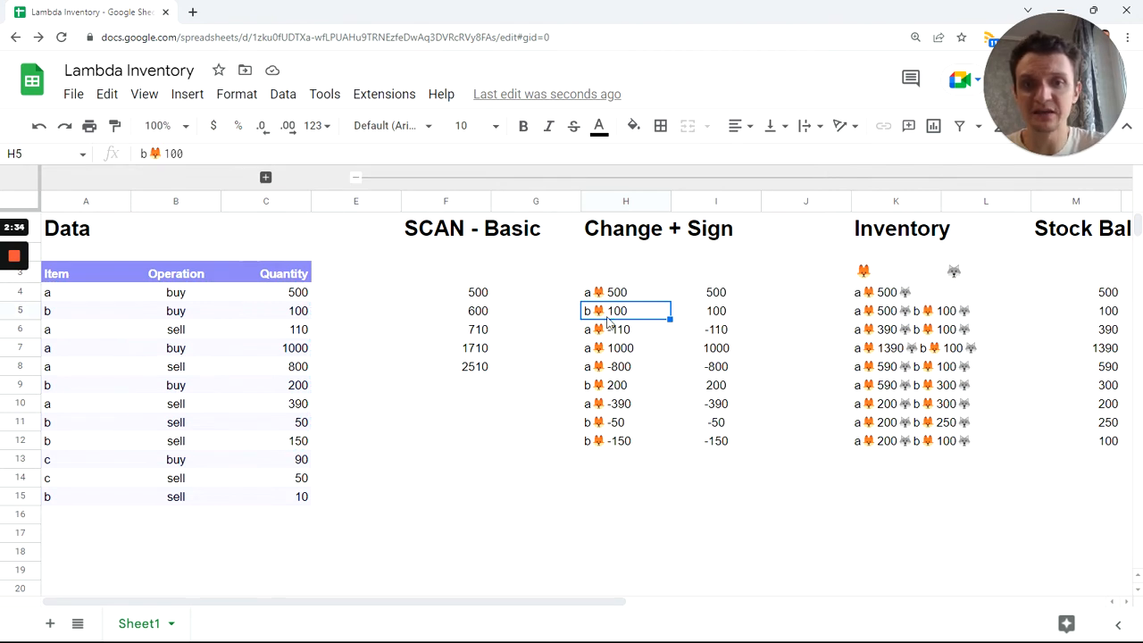
left_click(619, 333)
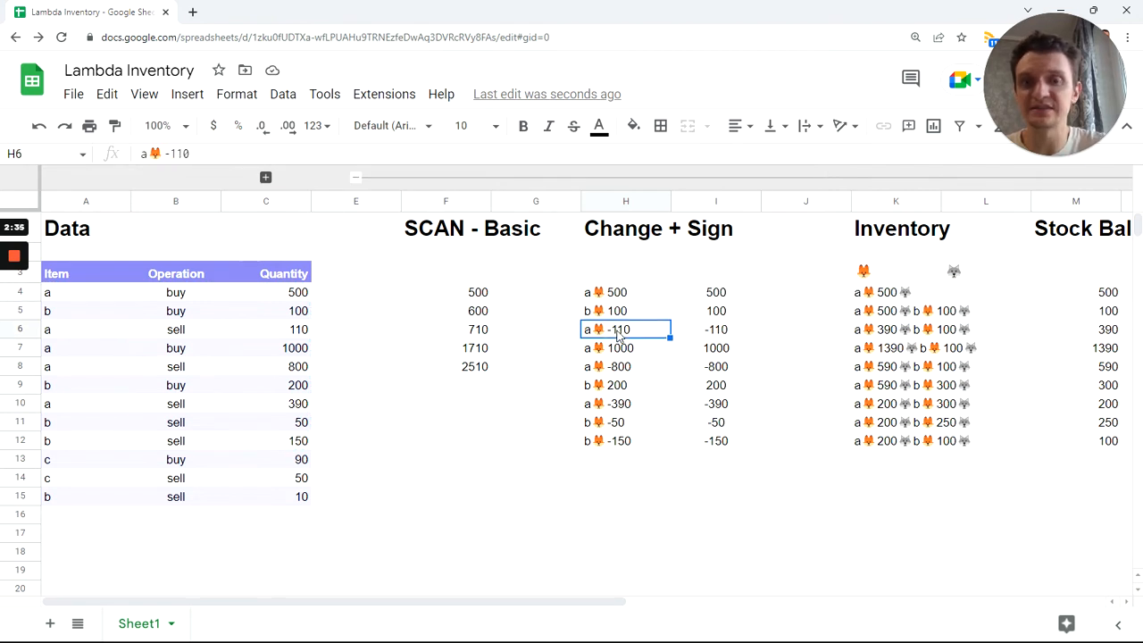
left_click(283, 319)
left_click(609, 338)
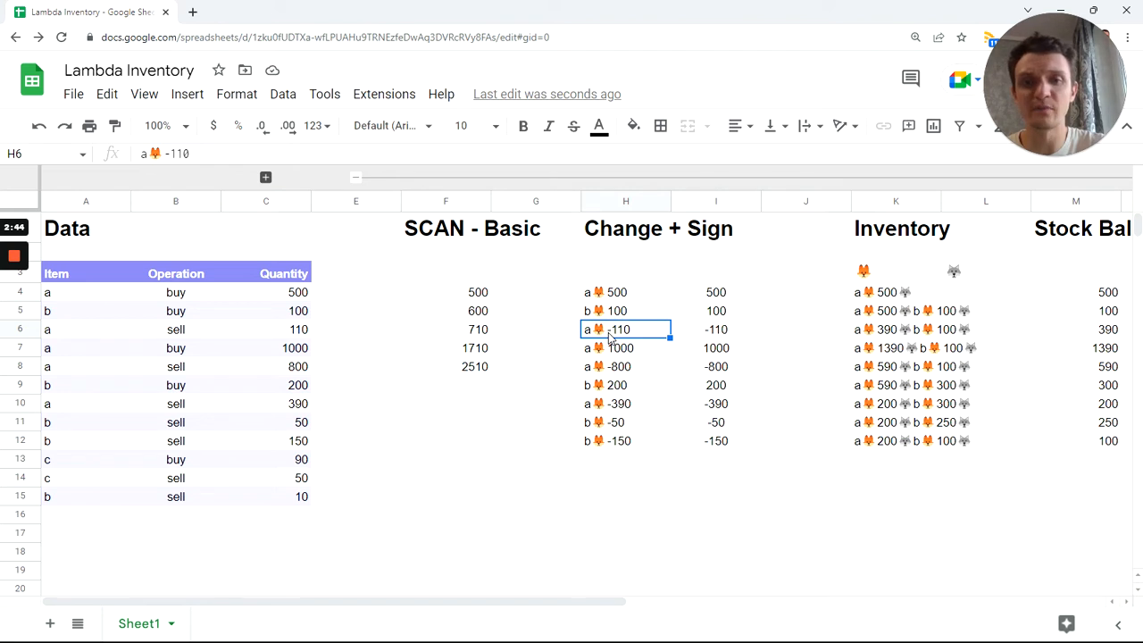
Examine the buy and sell entries in the Operation column alongside their values in the Quantity column
left_click(173, 315)
left_click(169, 350)
left_click_drag(284, 296, 286, 366)
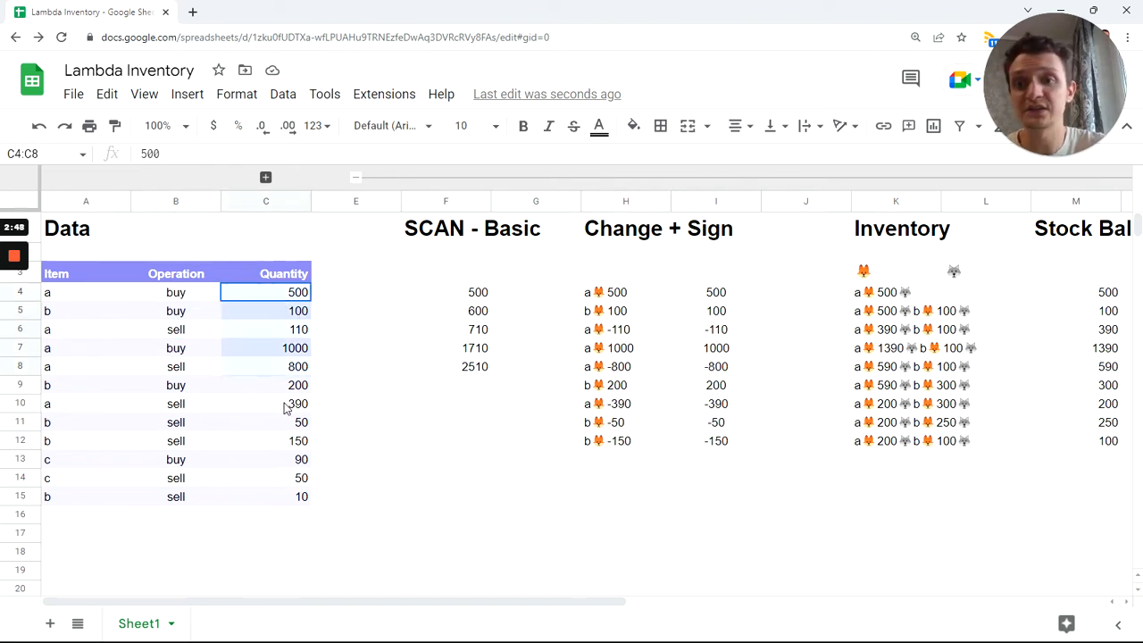
left_click_drag(286, 409, 285, 407)
left_click(290, 355)
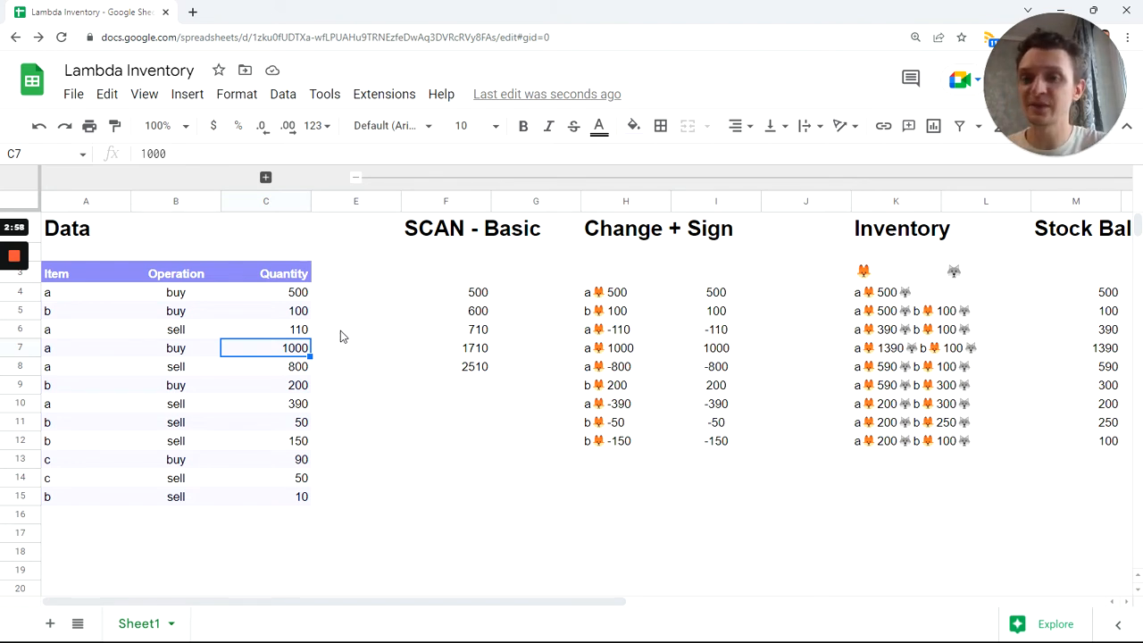
left_click_drag(279, 298, 280, 375)
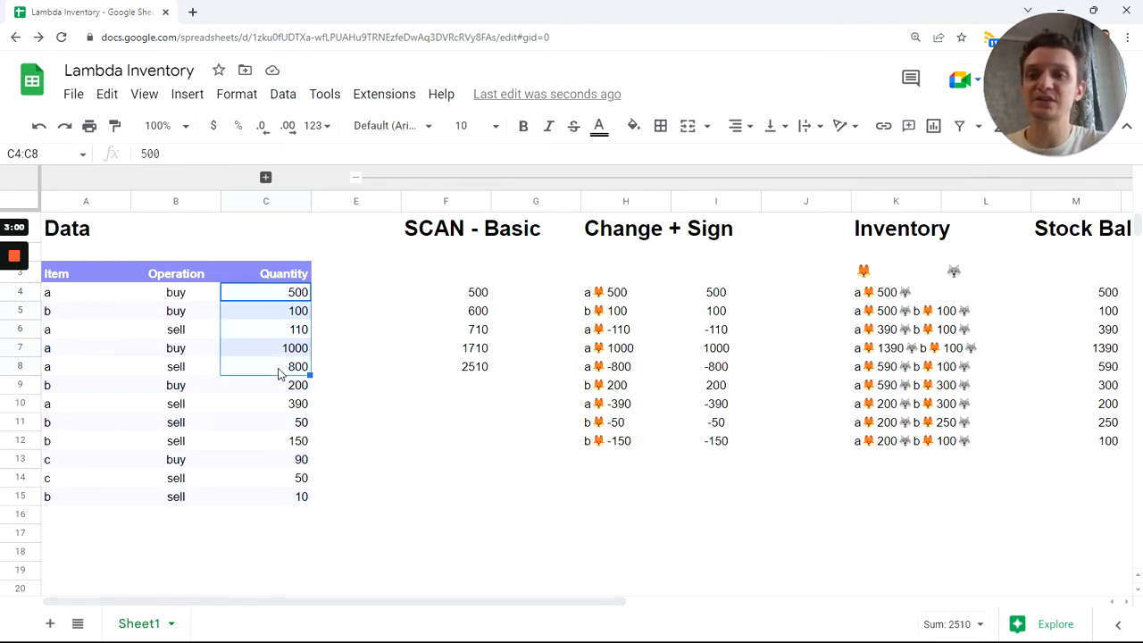
left_click(273, 332)
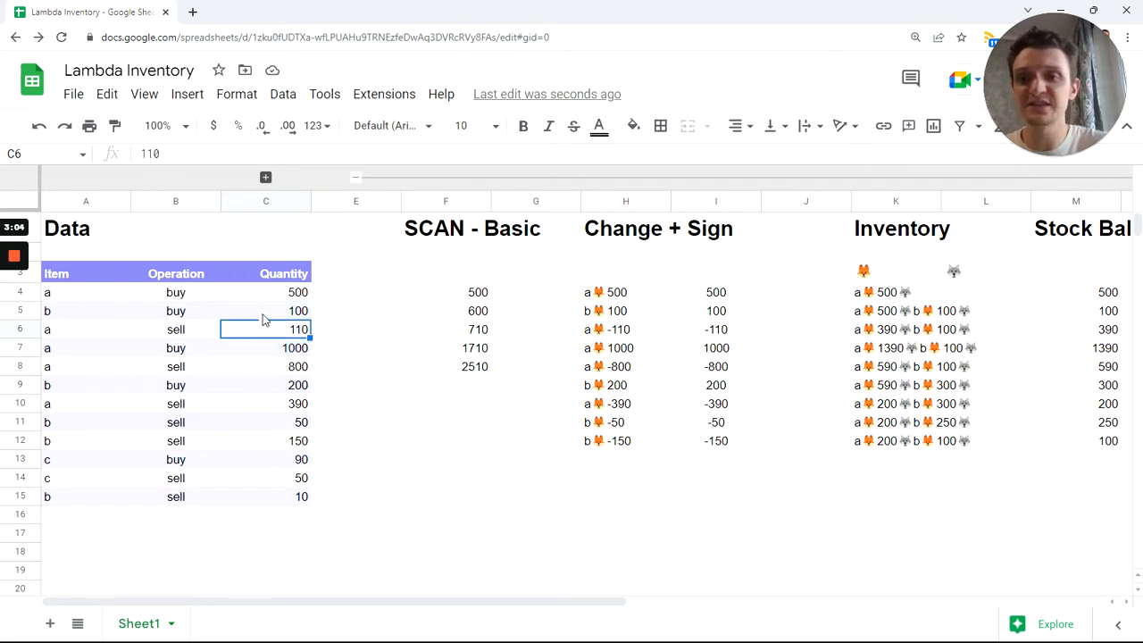
left_click_drag(268, 295, 268, 388)
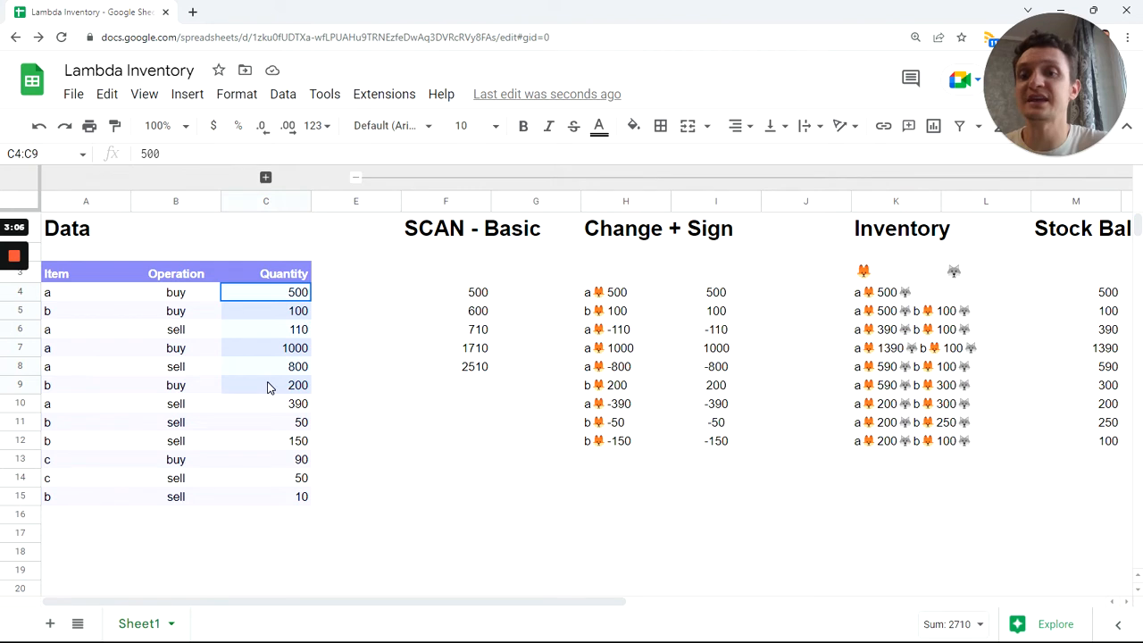
left_click(180, 295)
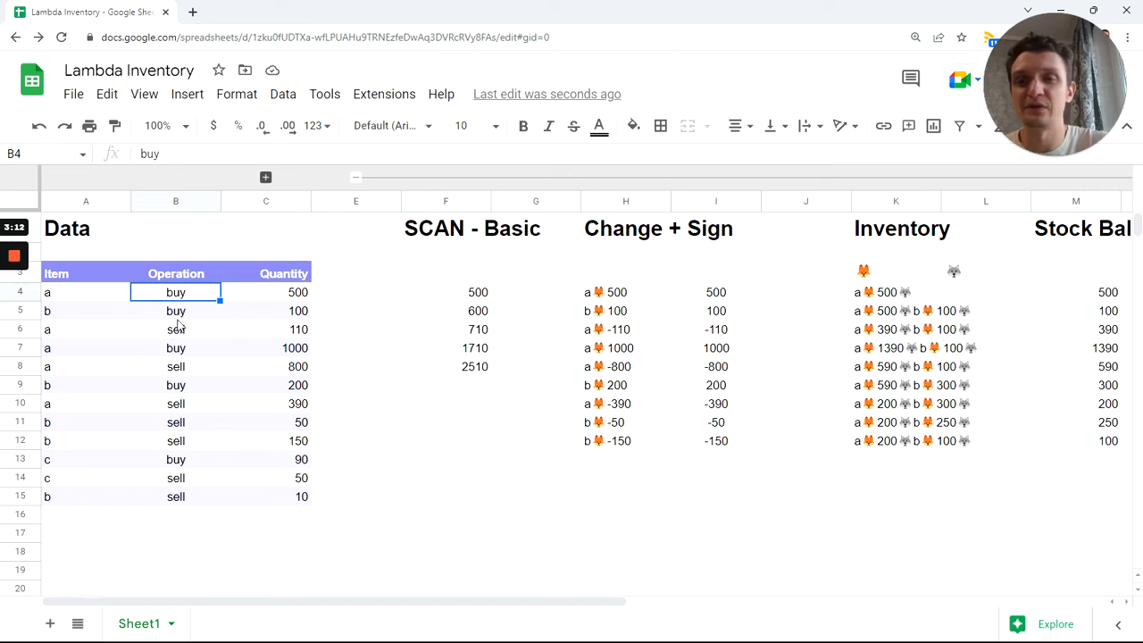
left_click_drag(177, 316, 183, 382)
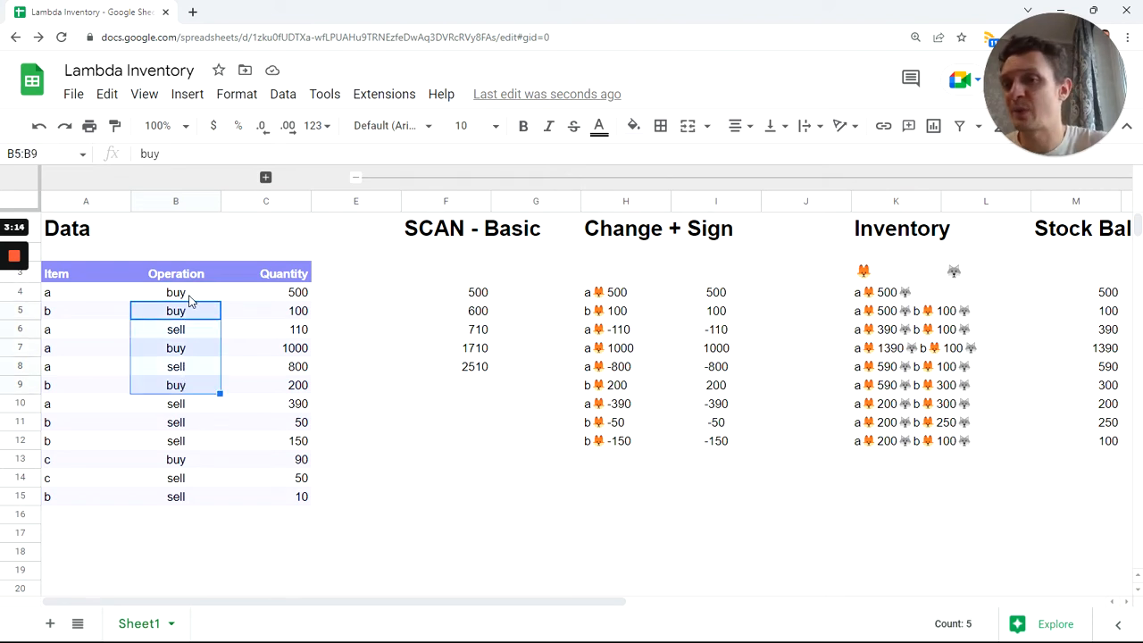
Compare the buy entry in B4 with the sell entry in B8 of the Operation column
left_click(189, 297)
left_click(173, 373)
left_click(187, 298)
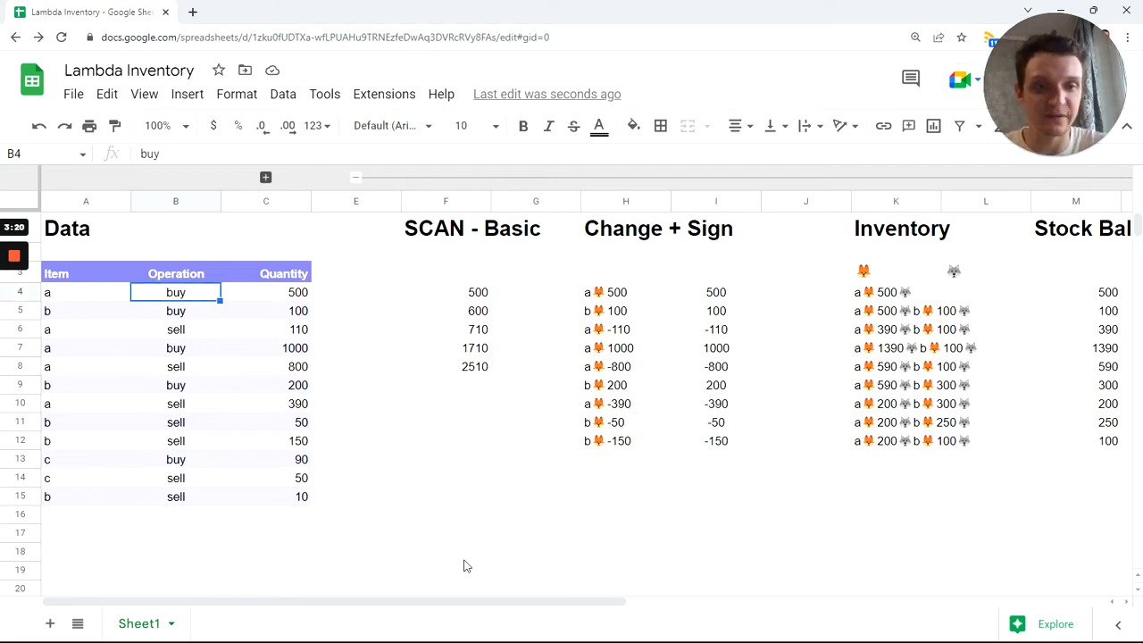
Freeze columns A to C so the source data stays in view beside the calculation columns
mouse_move(413, 606)
left_mouse_down()
mouse_move(452, 602)
mouse_move(408, 594)
left_mouse_up()
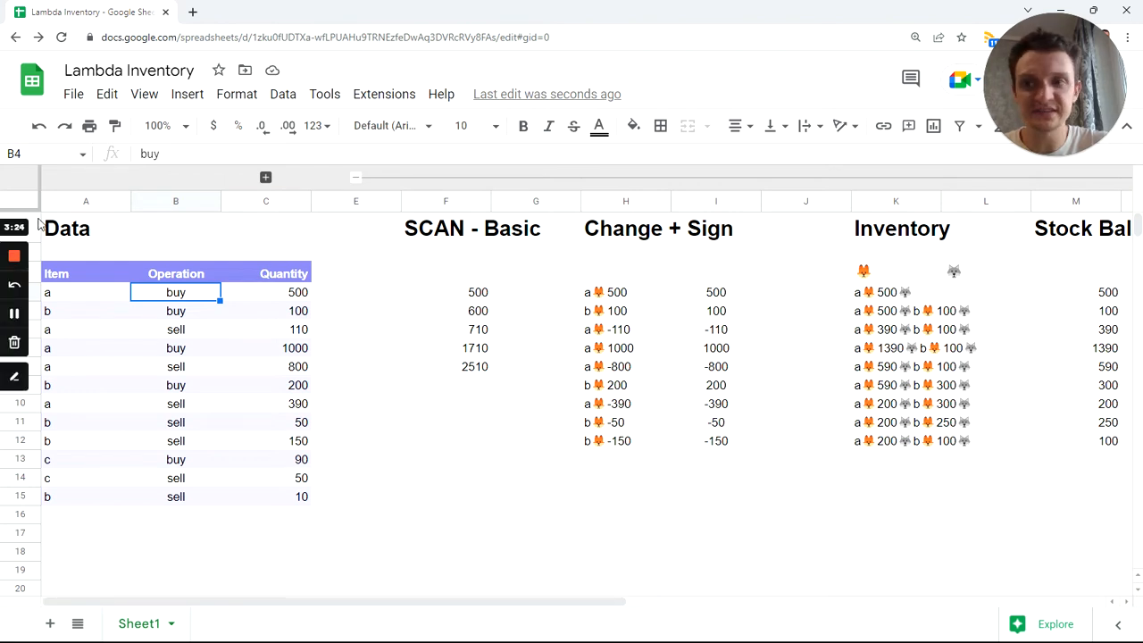
left_click_drag(40, 176, 312, 212)
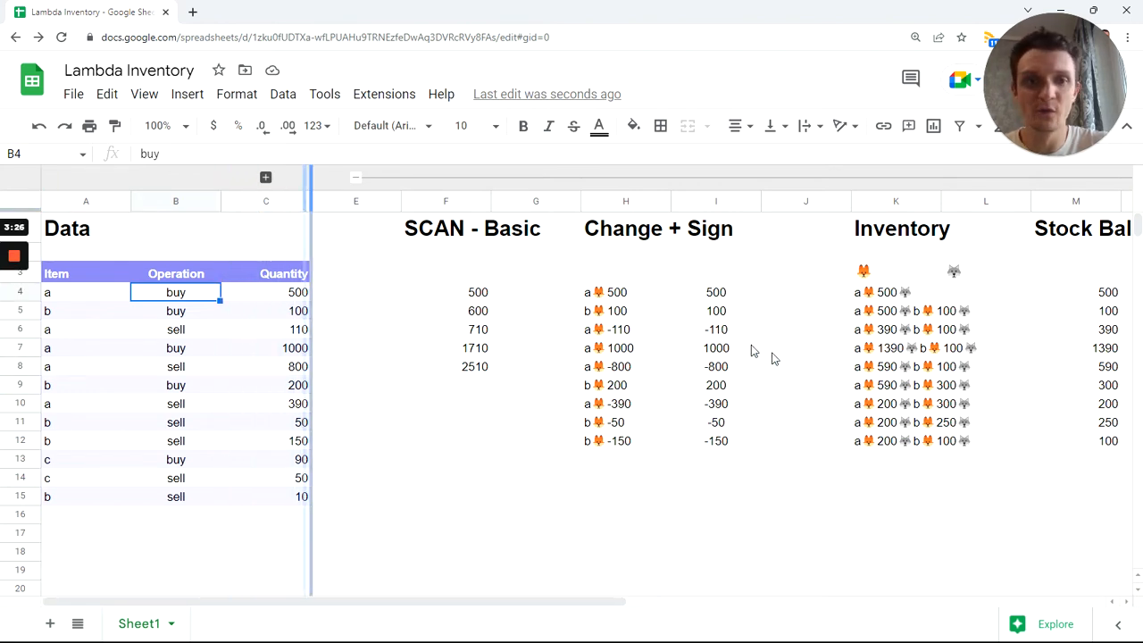
left_click_drag(491, 602, 544, 599)
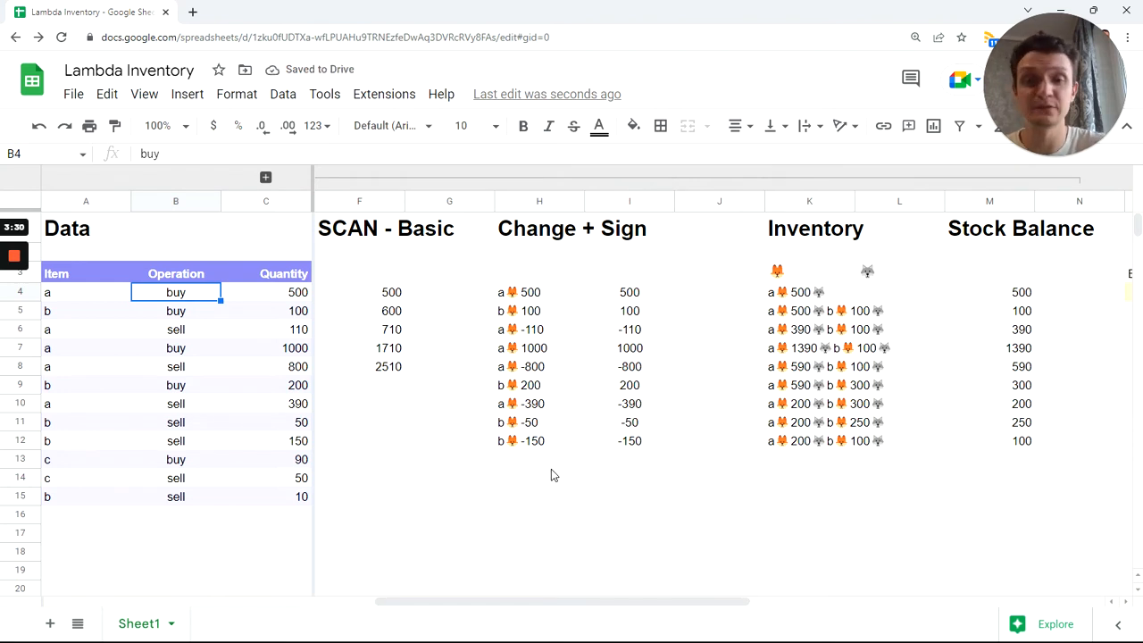
Inspect the LAMBDA formula in H4 and the full SCAN formula in K4, enlarging the formula area to read it
left_click(539, 293)
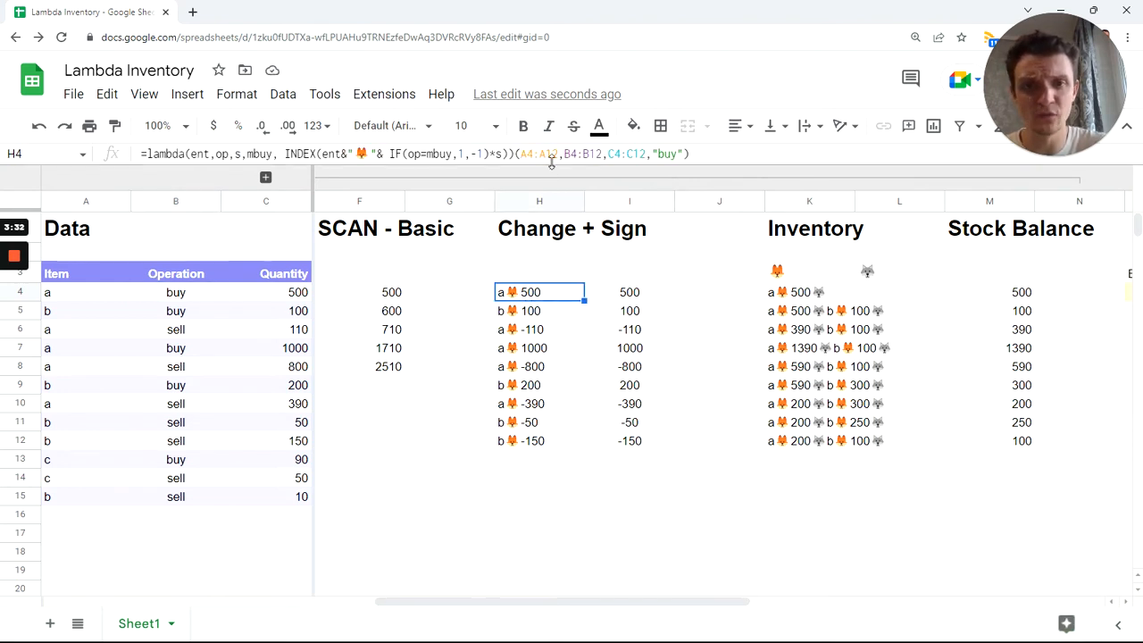
mouse_move(556, 173)
left_mouse_down()
mouse_move(549, 248)
mouse_move(549, 175)
left_mouse_up()
left_click(781, 299)
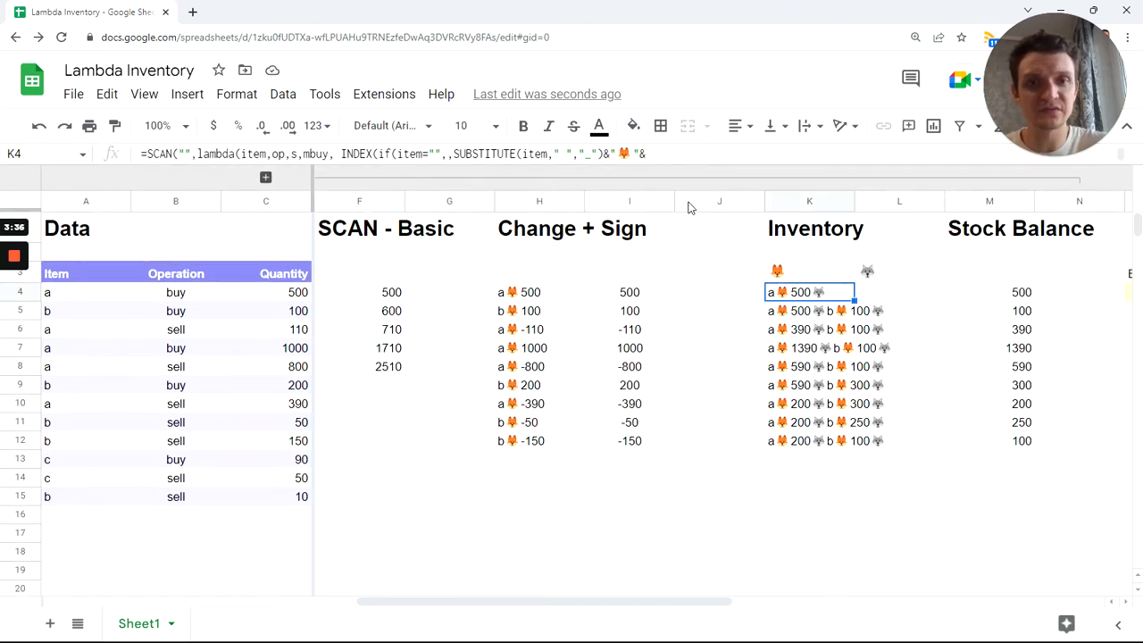
left_click_drag(685, 175, 673, 233)
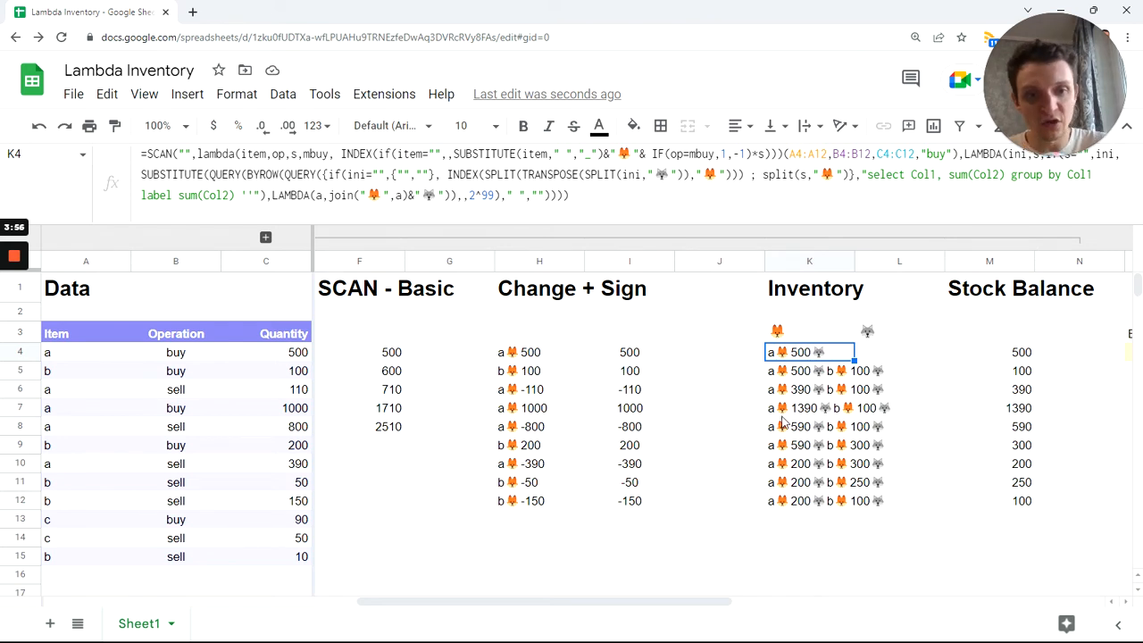
Examine the accumulated inventory strings in K7 and K12 and match the latter with its item in A12
left_click(780, 409)
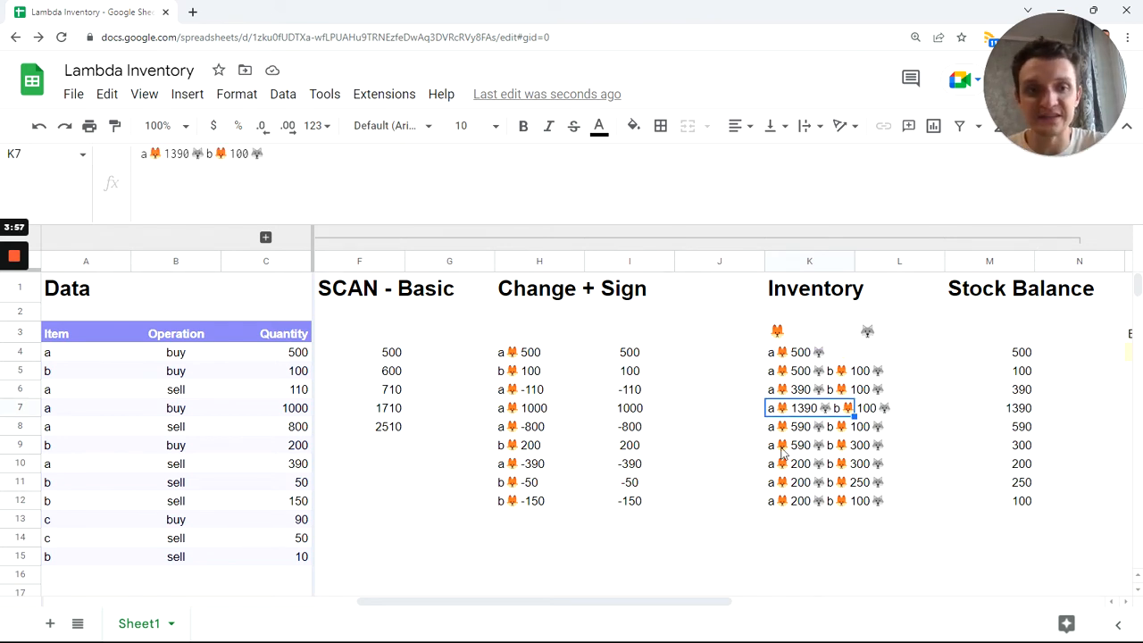
left_click(781, 502)
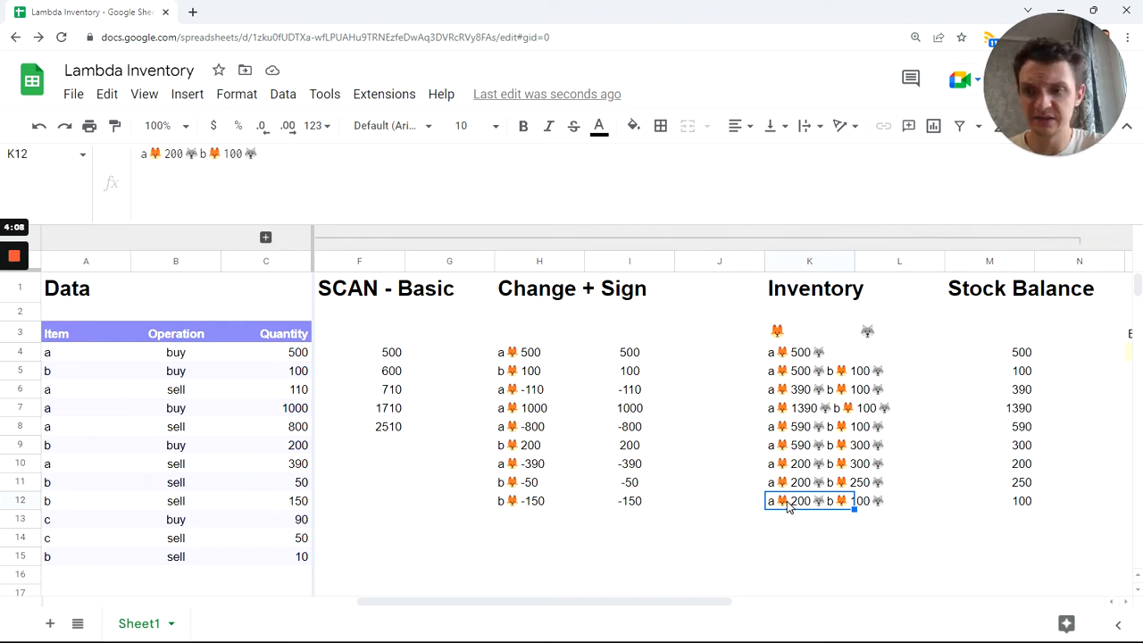
left_click(51, 505)
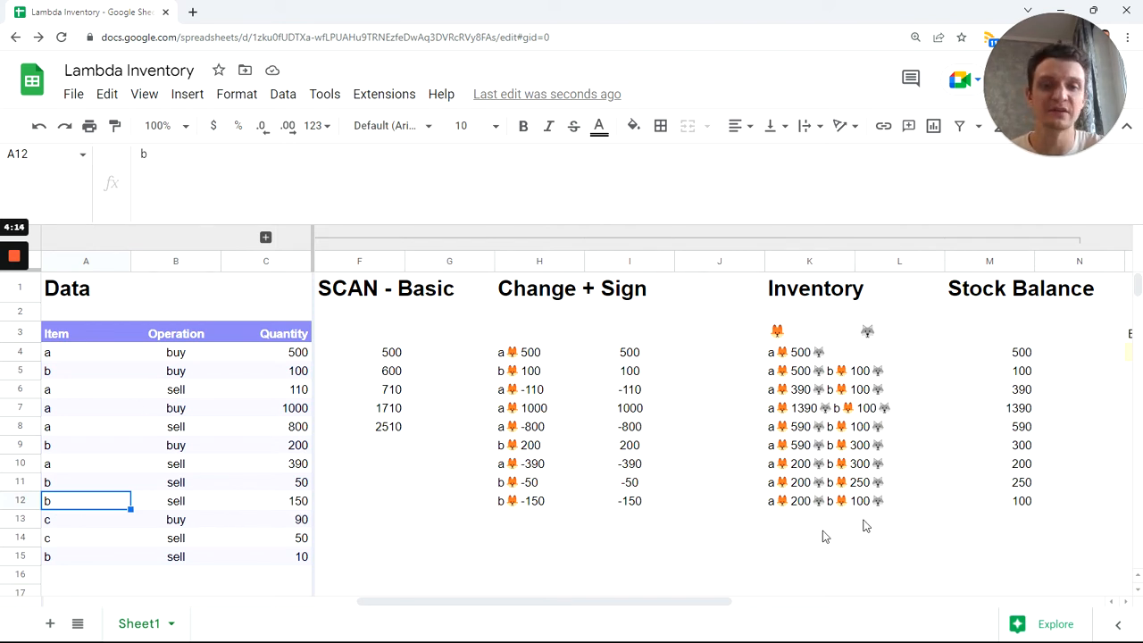
Inspect the complete Stock Balance LAMBDA formula in M4 and its referenced data ranges without changing it
left_click_drag(618, 608, 770, 605)
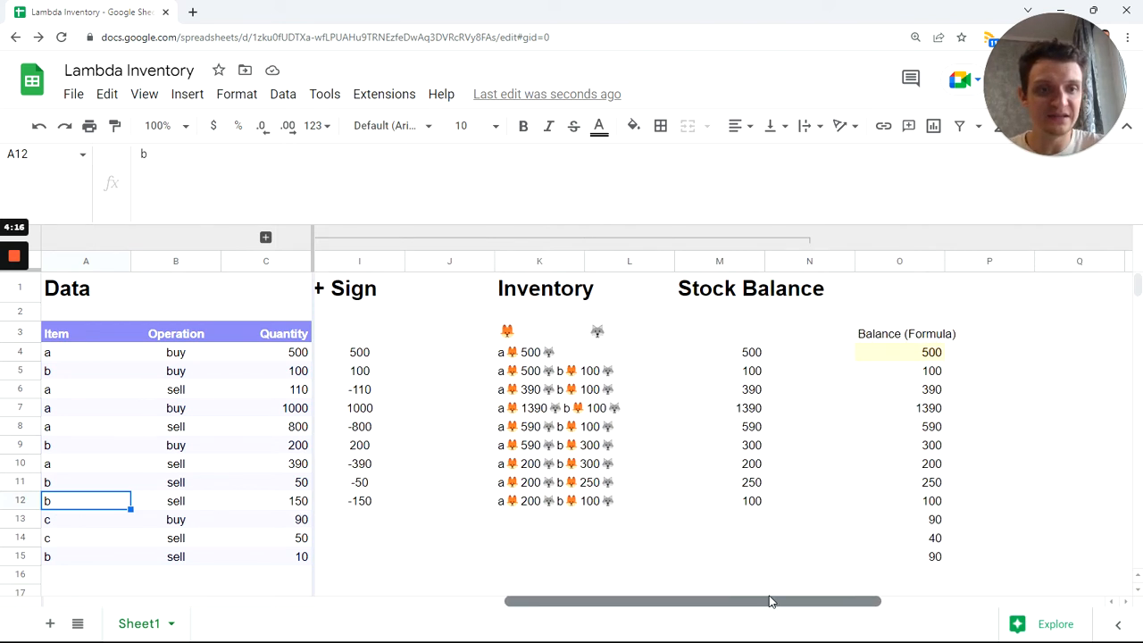
left_click(743, 357)
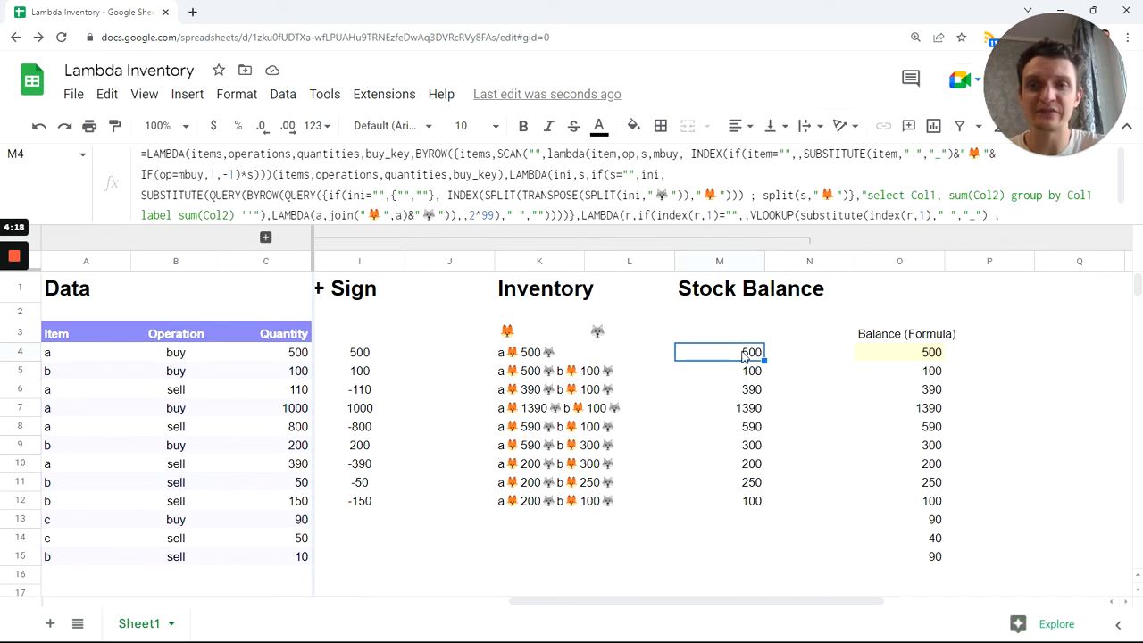
left_click_drag(794, 225, 794, 245)
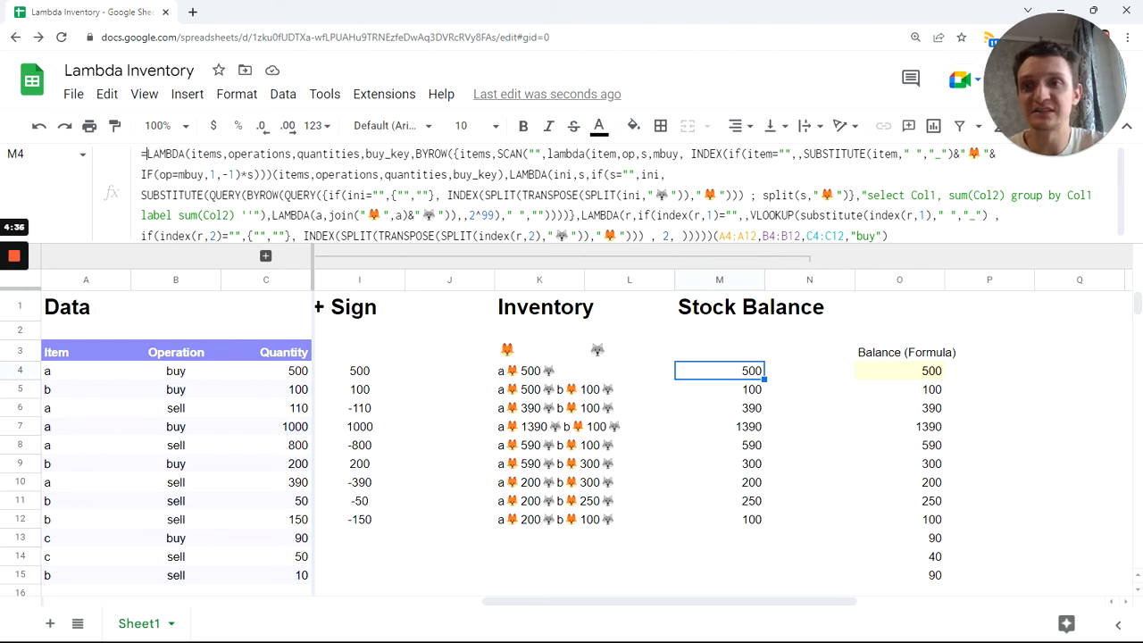
key("Return")
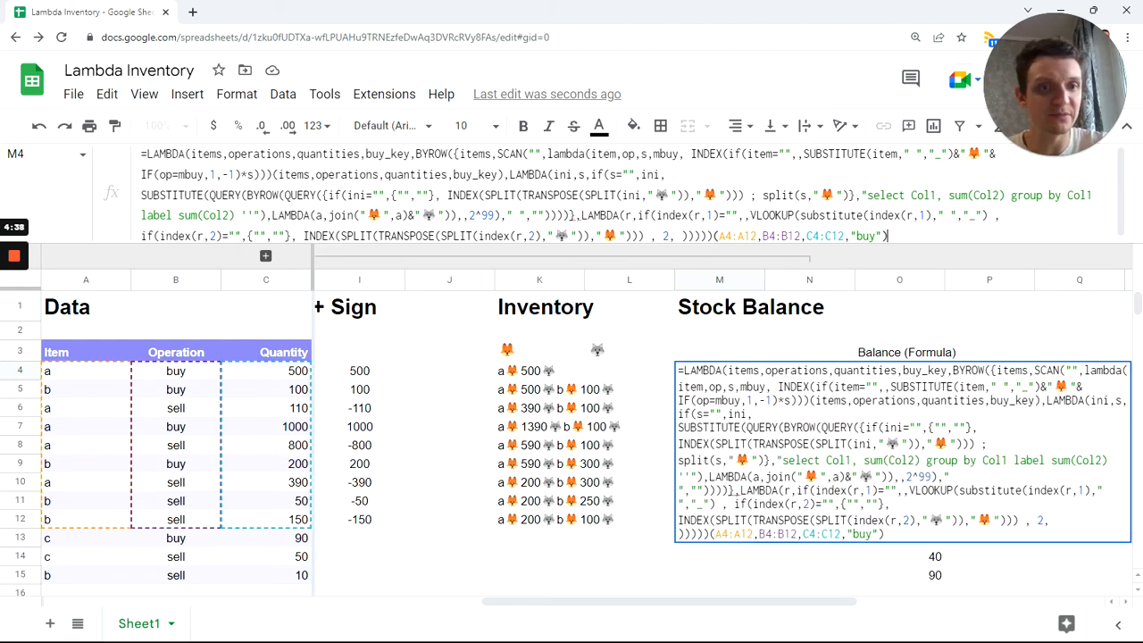
key("Return")
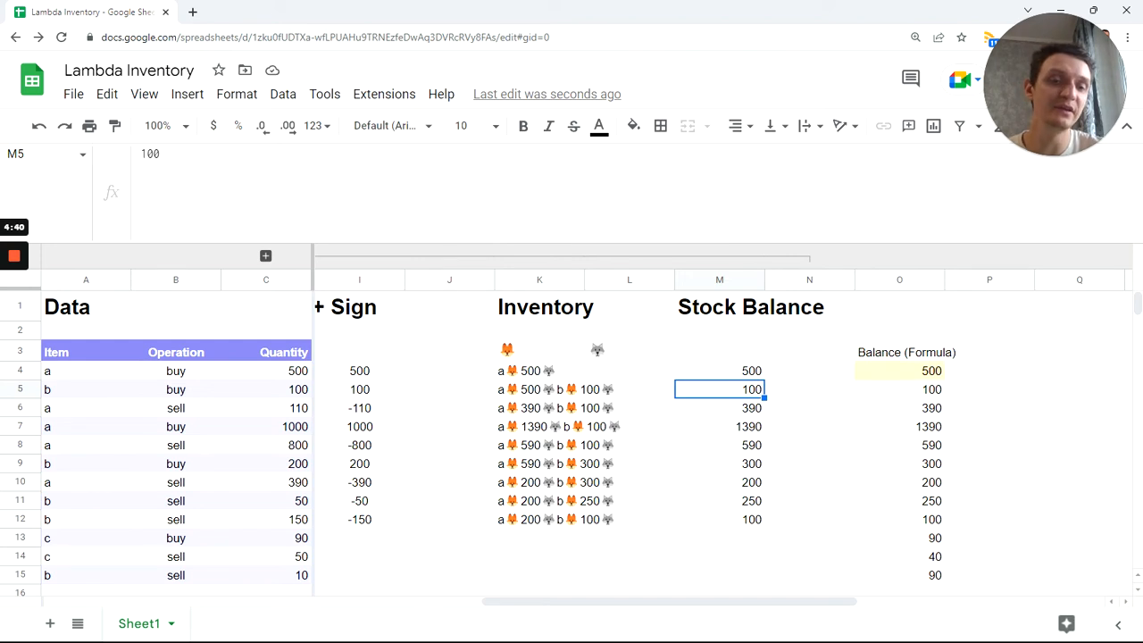
Inspect the INVENTORY_BALANCE formula in O4, focusing on its open-ended item range A4:A
left_click(912, 375)
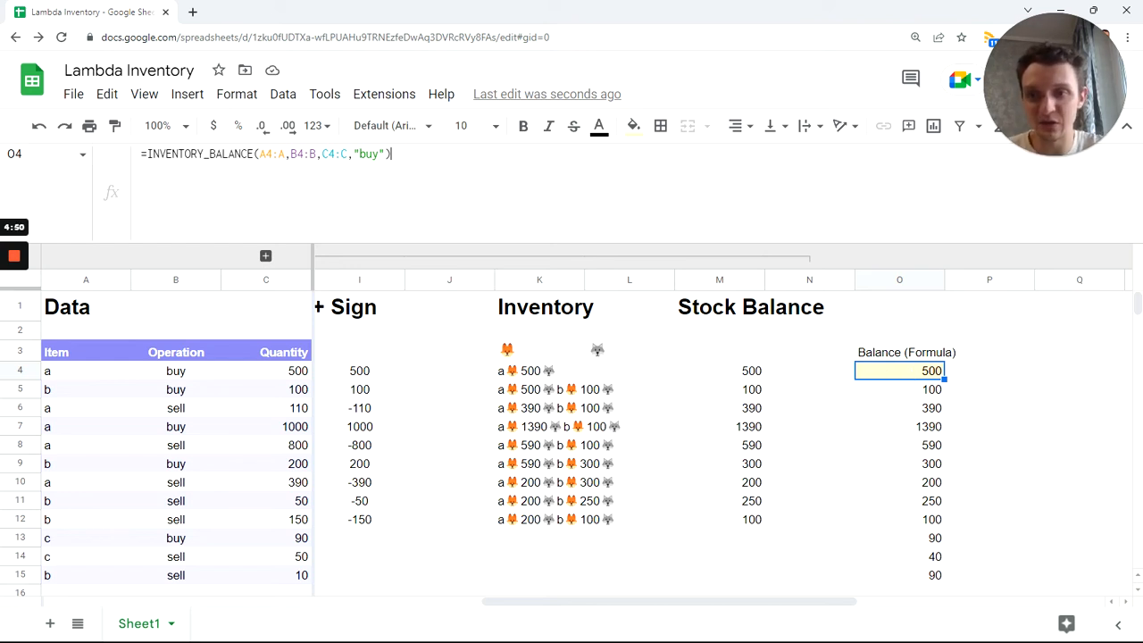
left_click(393, 155)
double_click(273, 155)
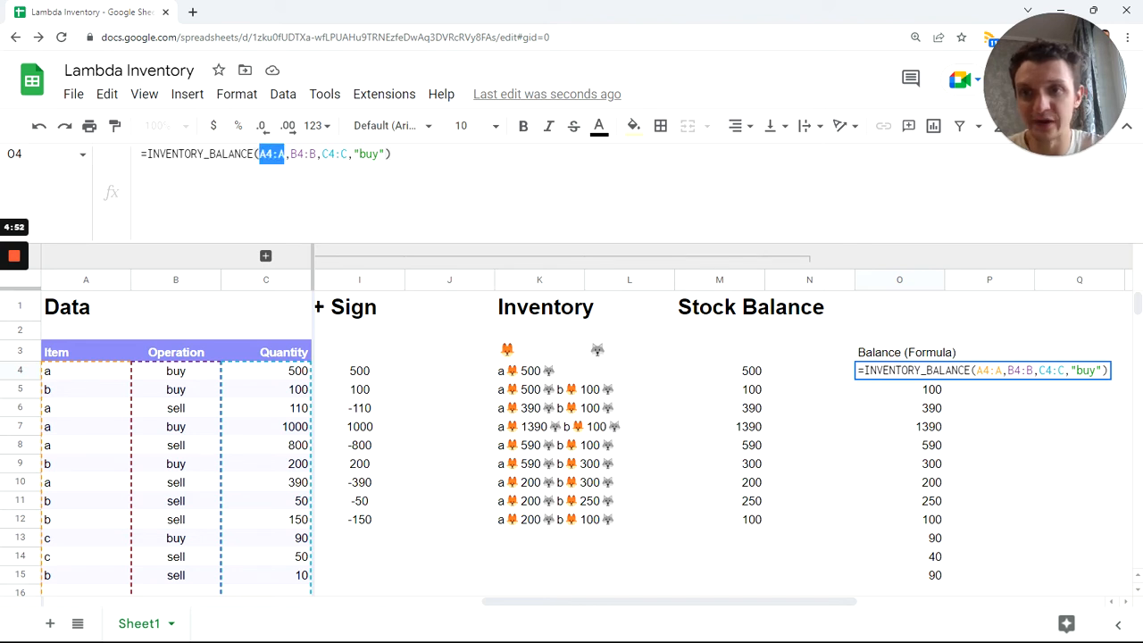
key("Return")
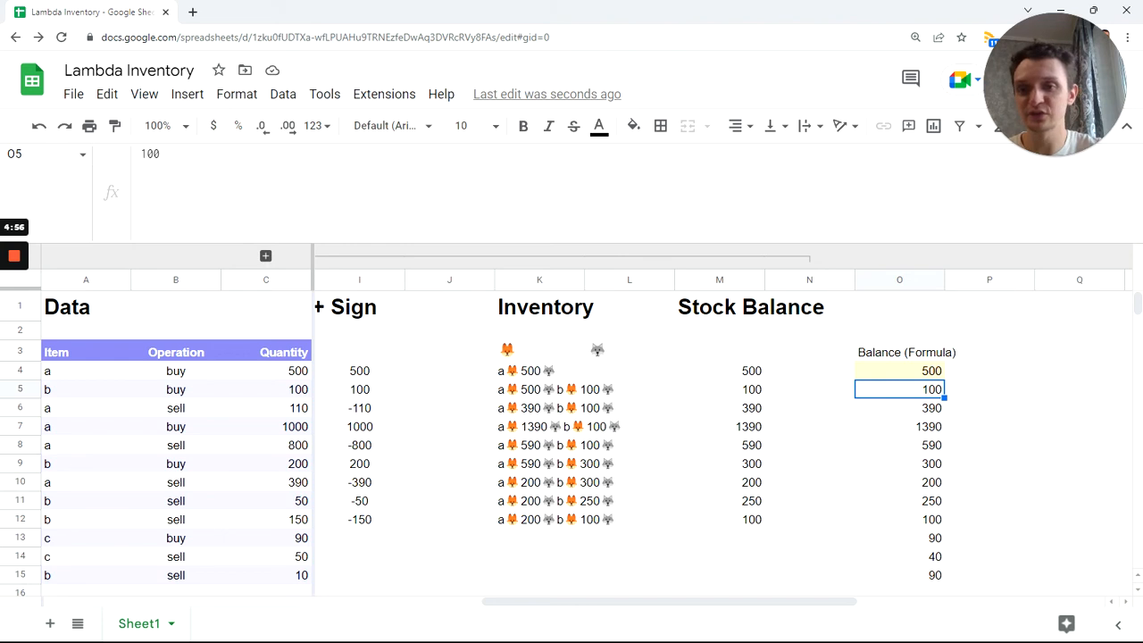
Try clearing the item in A7, check the resulting balance in O8, and undo the deletion
left_click(75, 436)
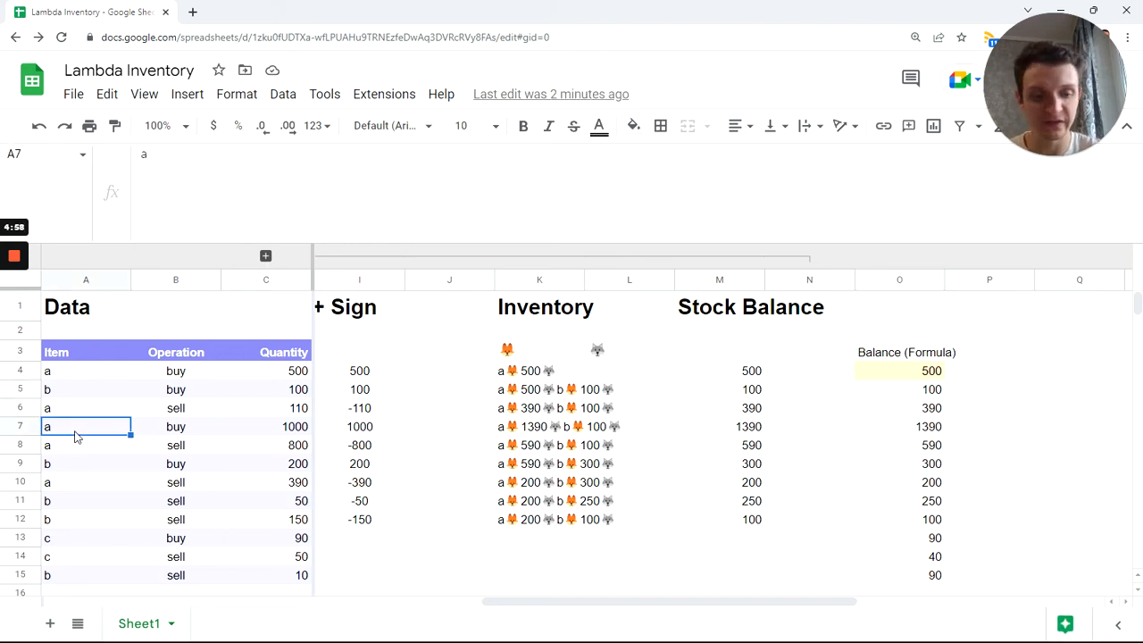
key("Delete")
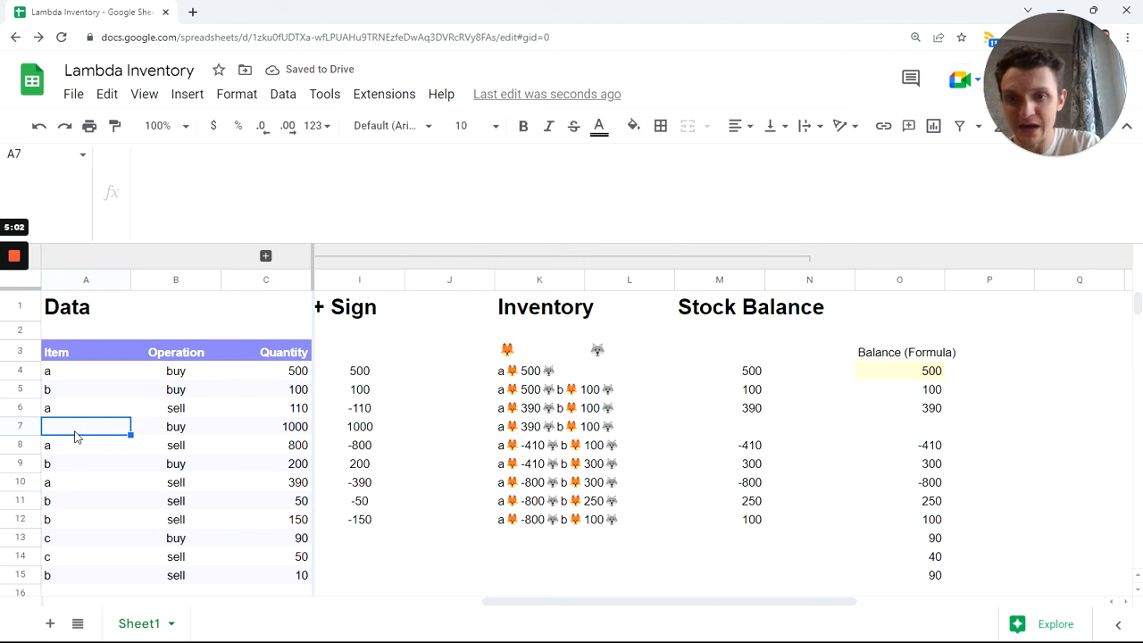
left_click(930, 447)
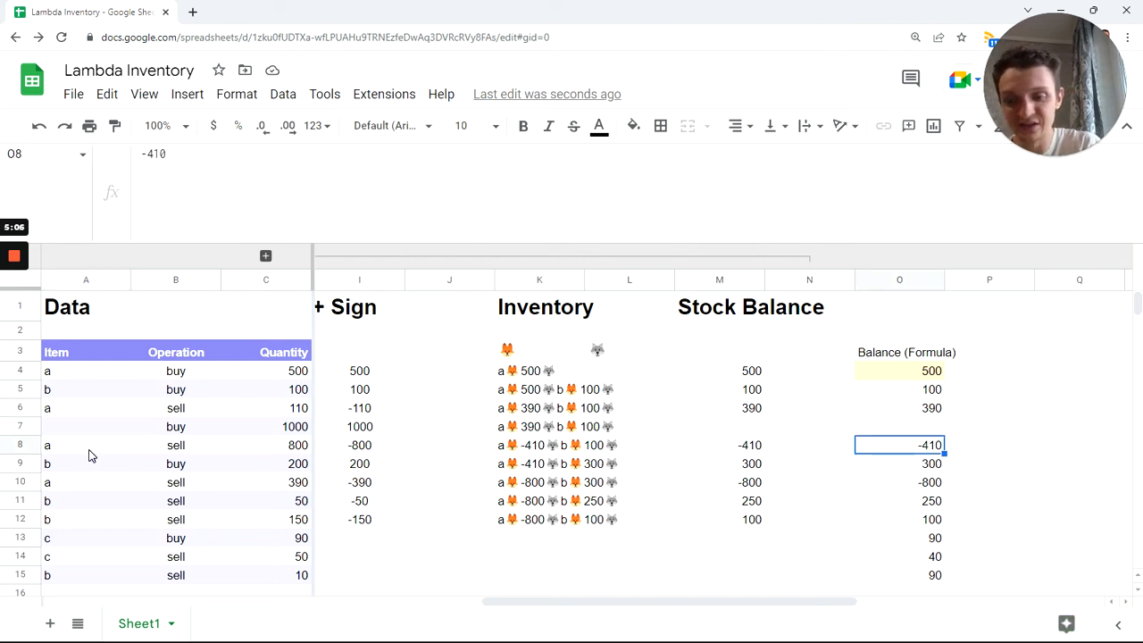
key("ctrl+z")
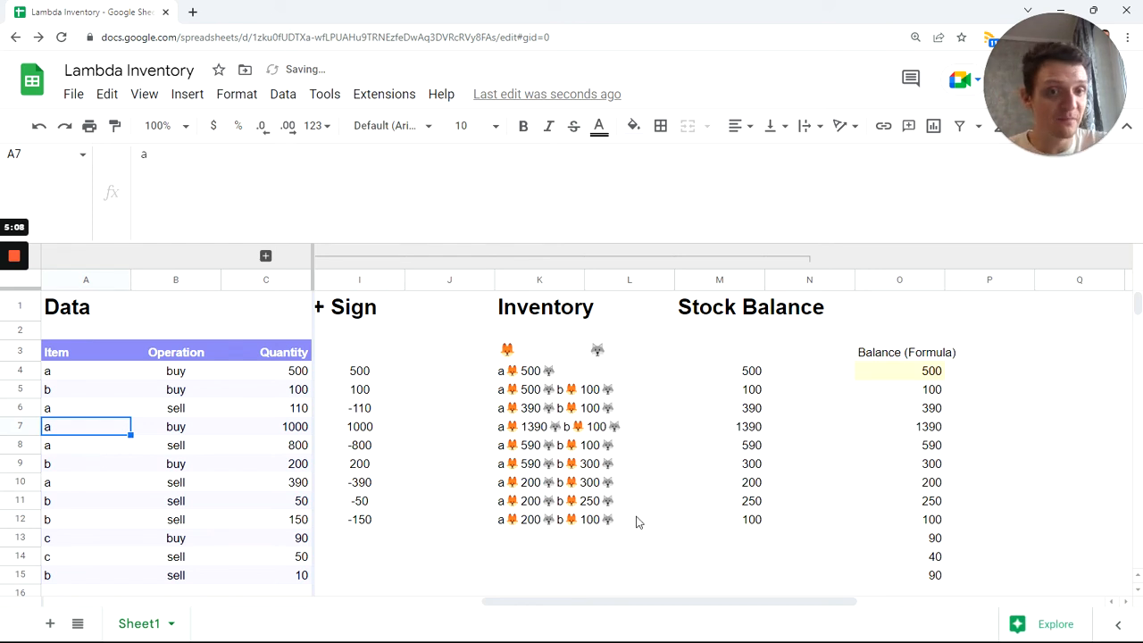
Compare the O4 named function with the source entries in A4:B11 and the full M4 LAMBDA formula
left_click(903, 377)
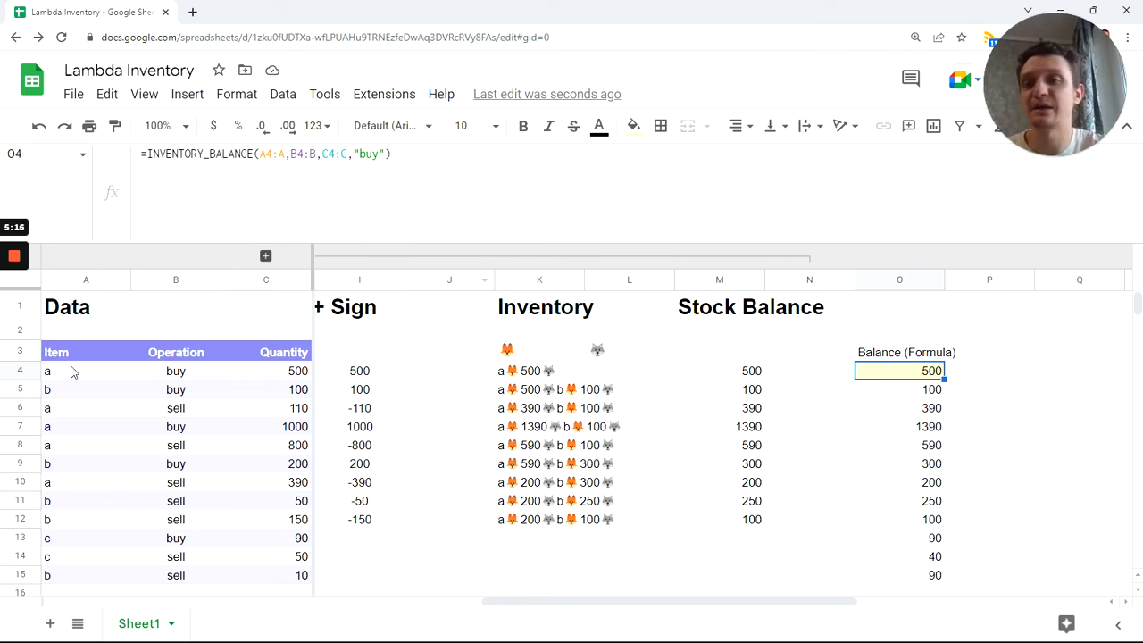
left_click_drag(73, 375, 204, 501)
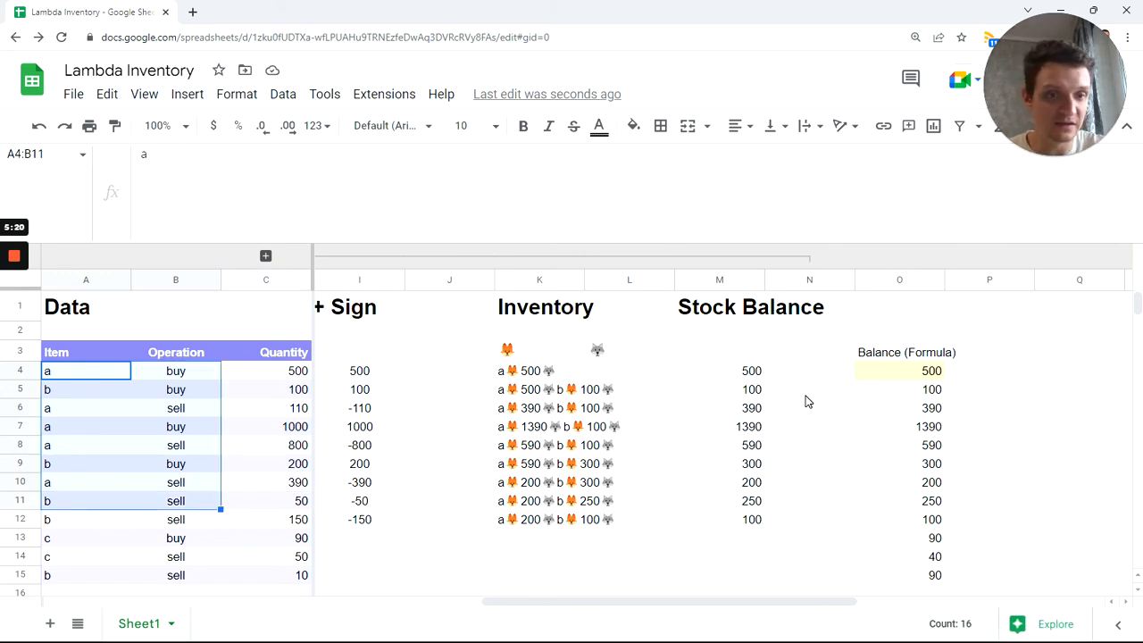
left_click(748, 377)
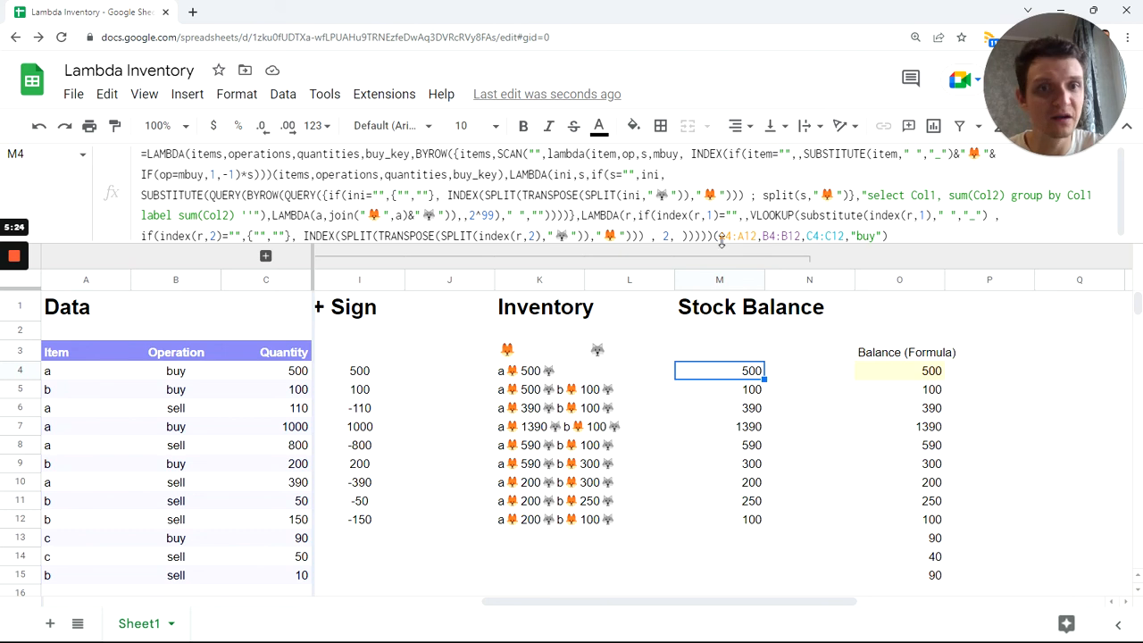
left_click_drag(720, 244, 720, 278)
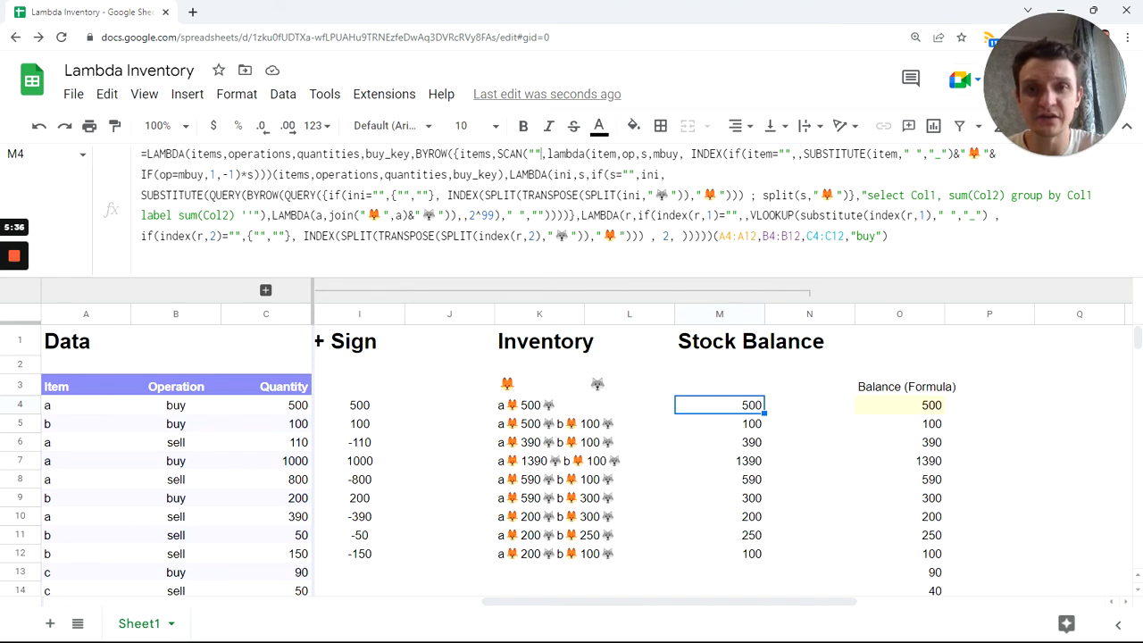
Try K8 in place of the empty initial value of SCAN in the M4 formula
double_click(535, 154)
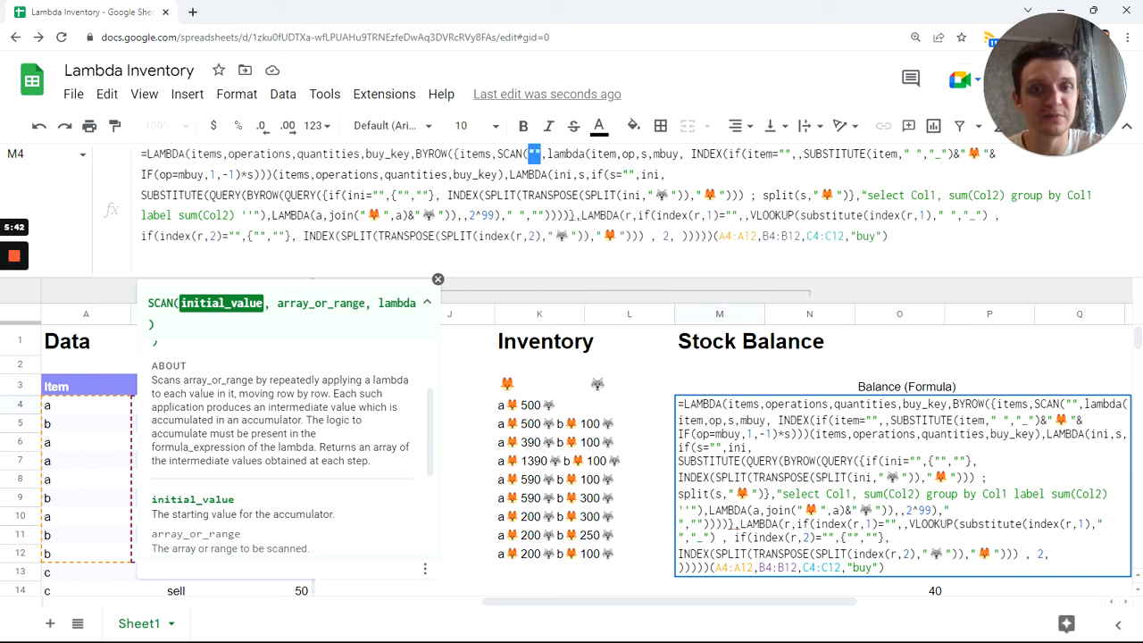
key("BackSpace")
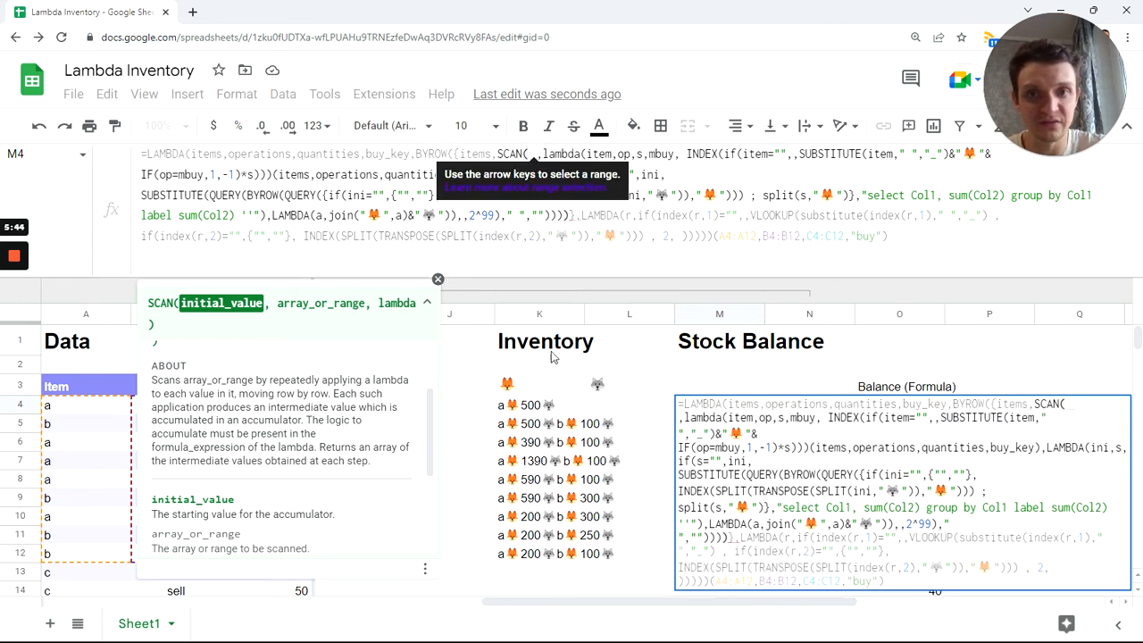
left_click(514, 484)
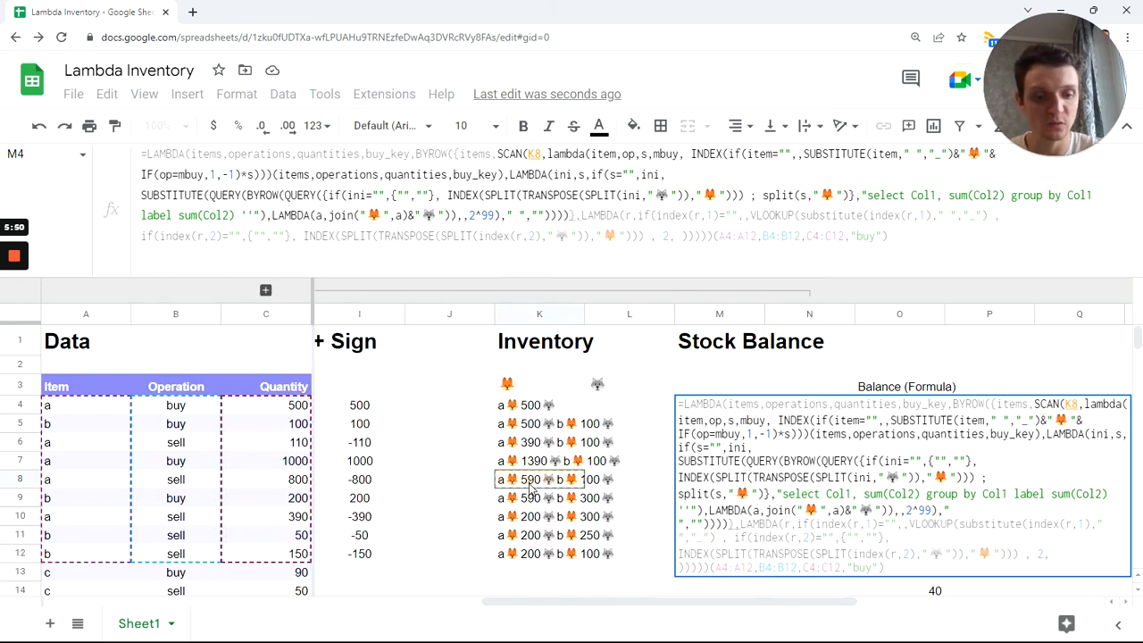
key("Return")
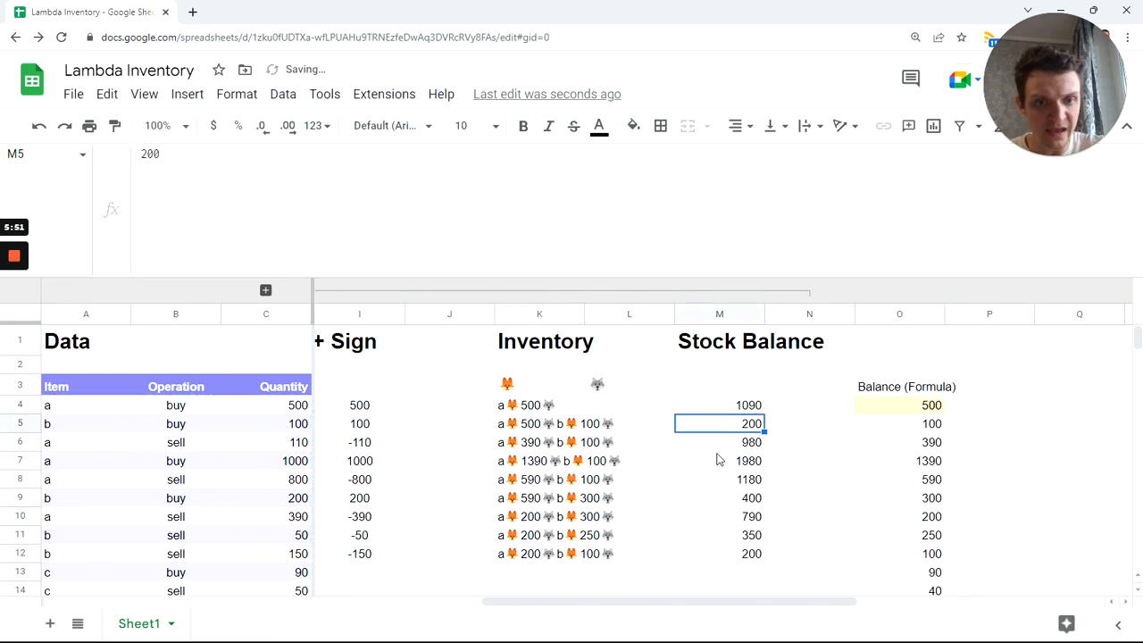
Check the K8 reference in the M4 formula against the Inventory column and undo the initial value change
left_click(750, 409)
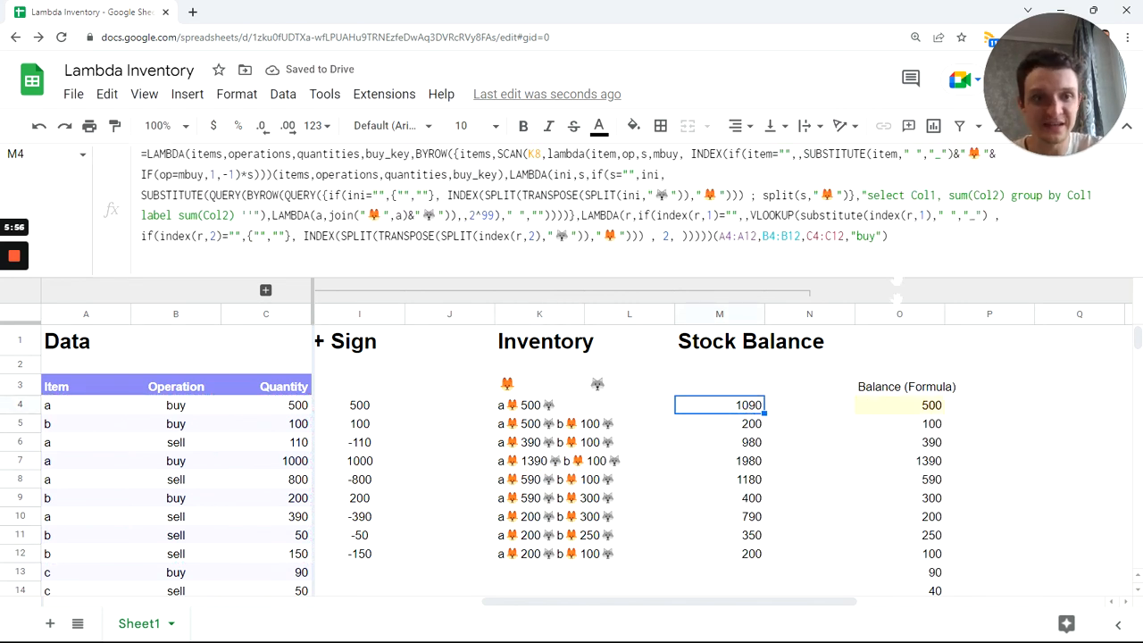
left_click(890, 236)
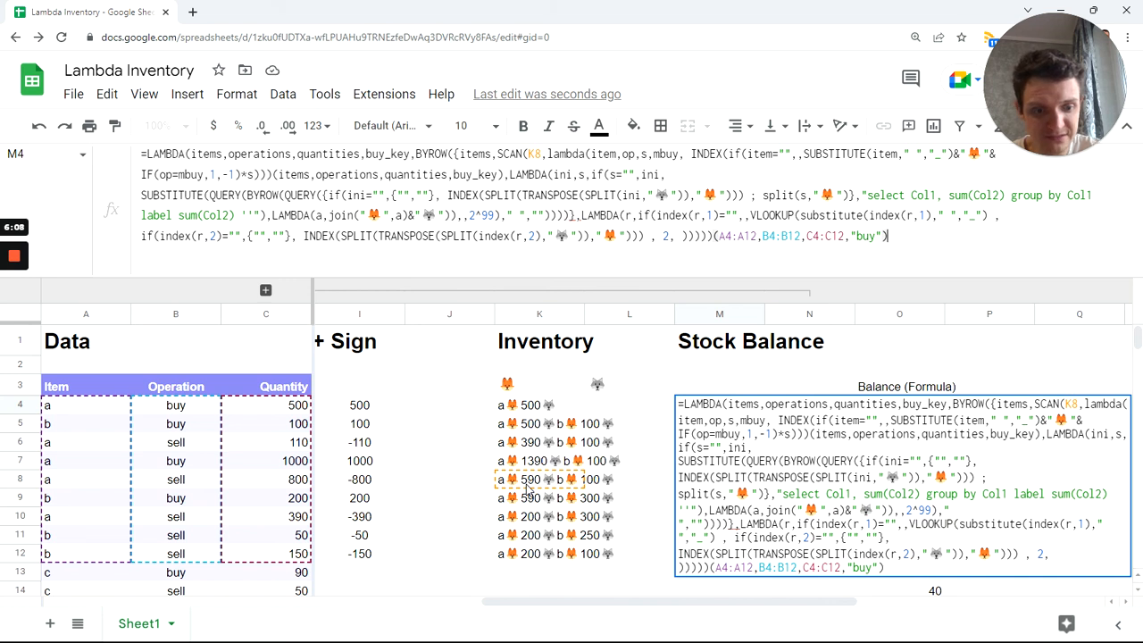
key("Return")
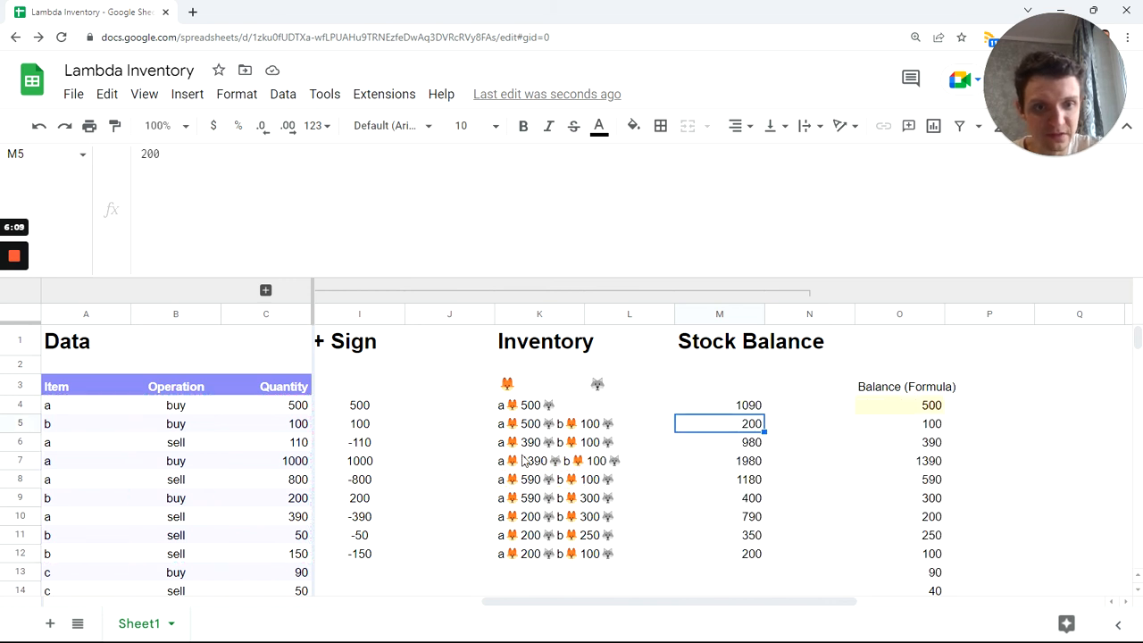
left_click(745, 403)
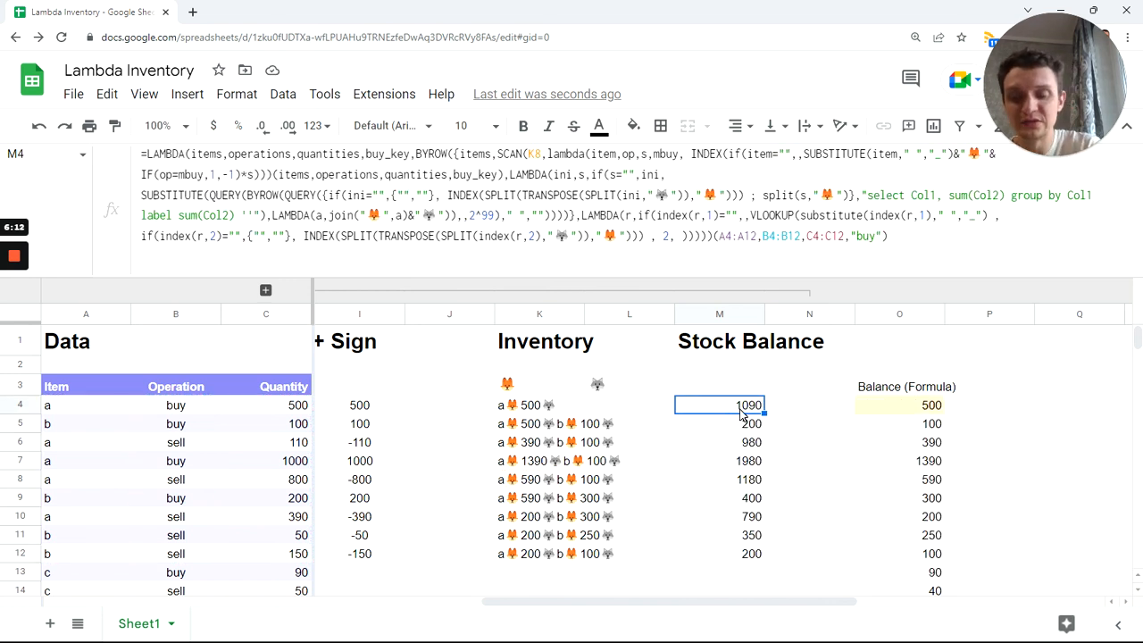
key("ctrl+z")
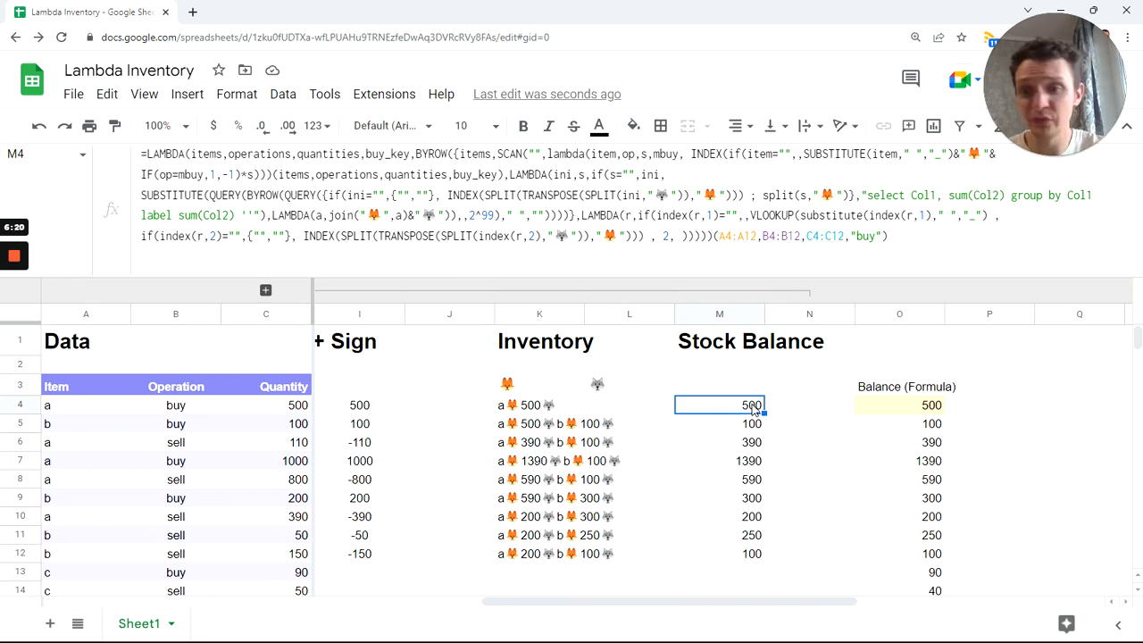
Review the INVENTORY_BALANCE formula in O4 together with the balances it returns below
left_click(924, 411)
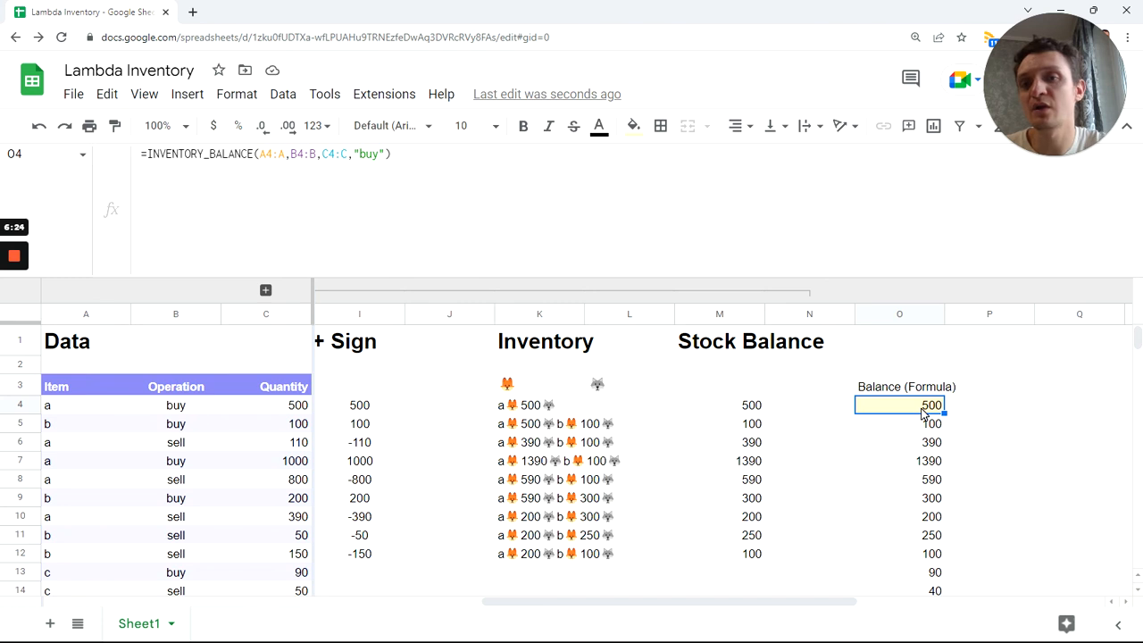
scroll(911, 459, "down", 1)
scroll(911, 459, "up", 1)
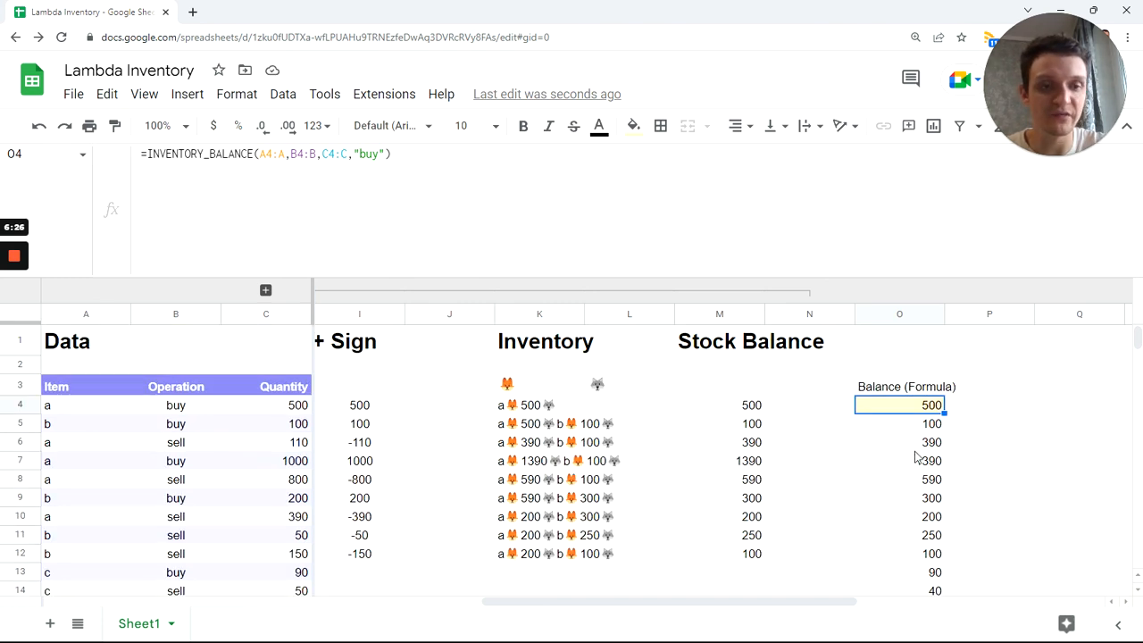